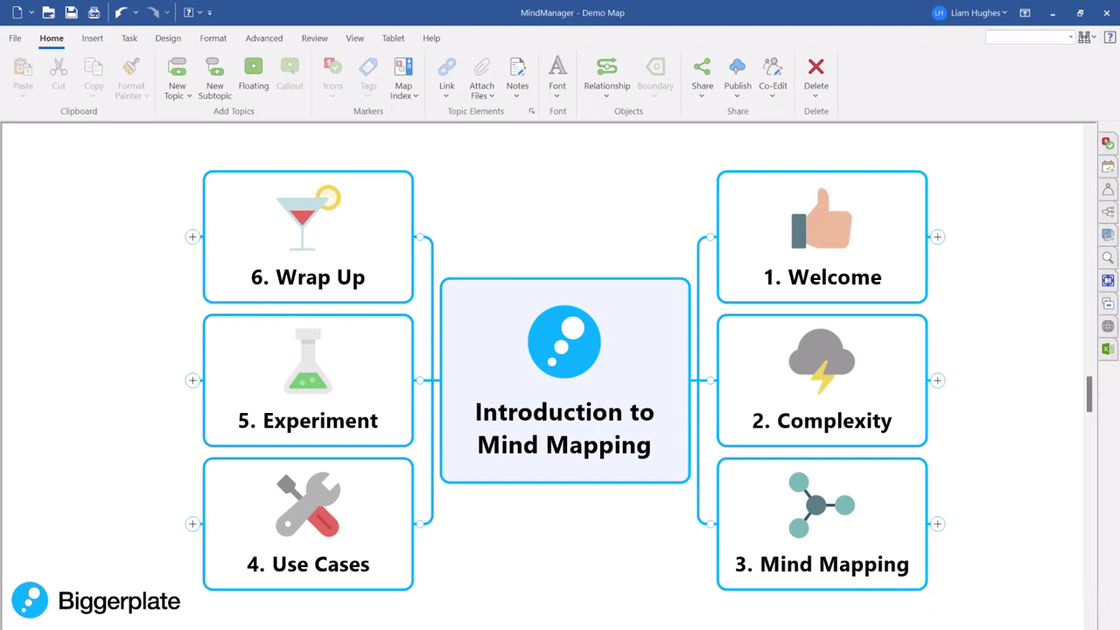
# Step: Expand the 3. Mind Mapping branch and its Benefits topic, then select Engaging others
pyautogui.moveTo(919, 623); pyautogui.dragTo(339, 257)
pyautogui.click(532, 230)
pyautogui.moveTo(1006, 538); pyautogui.dragTo(775, 449)
pyautogui.click(636, 438)
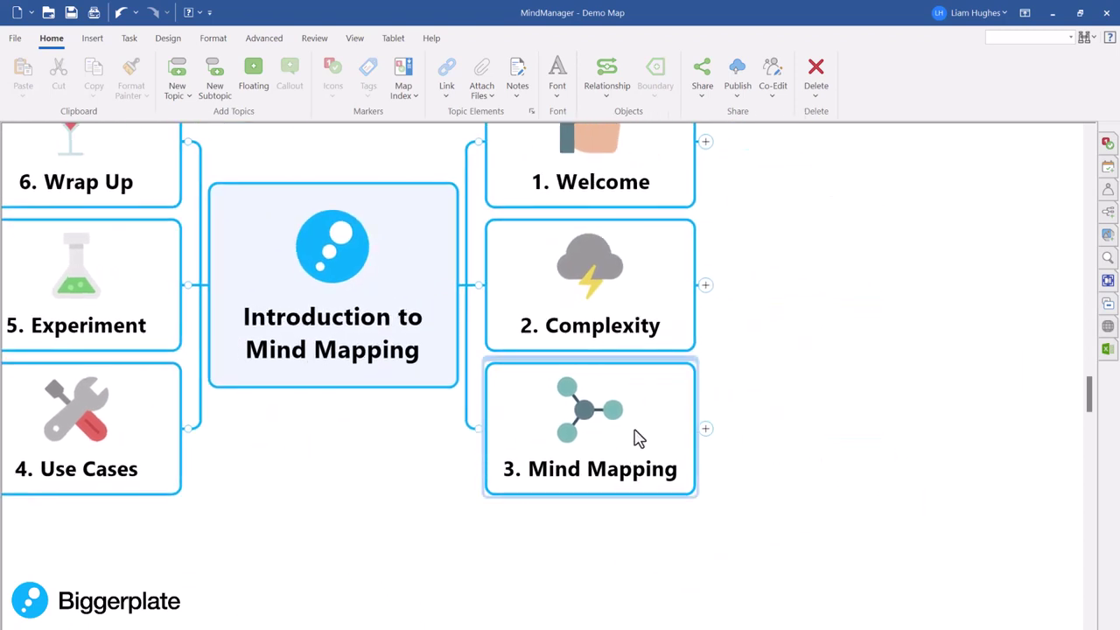
pyautogui.click(705, 428)
pyautogui.moveTo(937, 478); pyautogui.dragTo(632, 427)
pyautogui.click(488, 358)
pyautogui.click(541, 358)
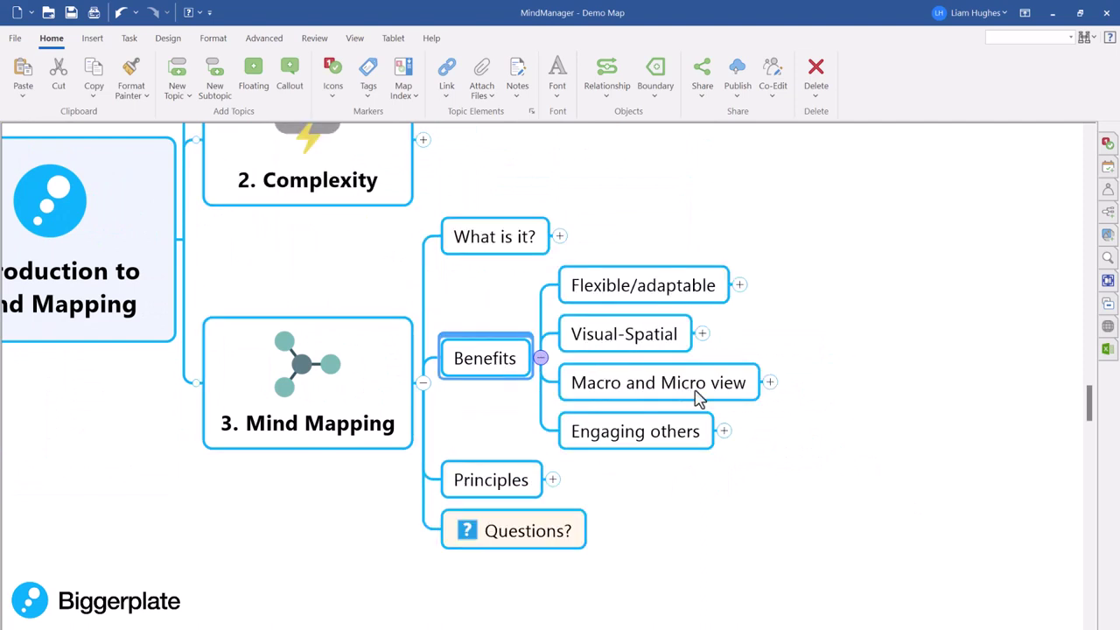
pyautogui.scroll(1, 764, 480)
pyautogui.click(601, 439)
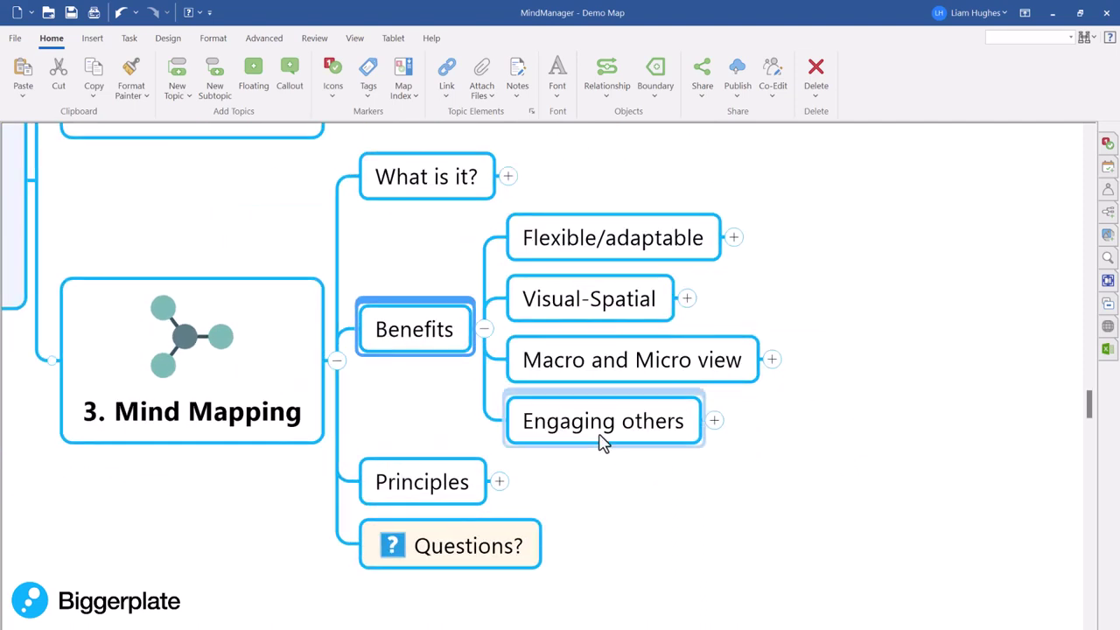
# Step: Add a Member Feedback topic below Engaging others with a child topic named Graphic
pyautogui.press('Return')
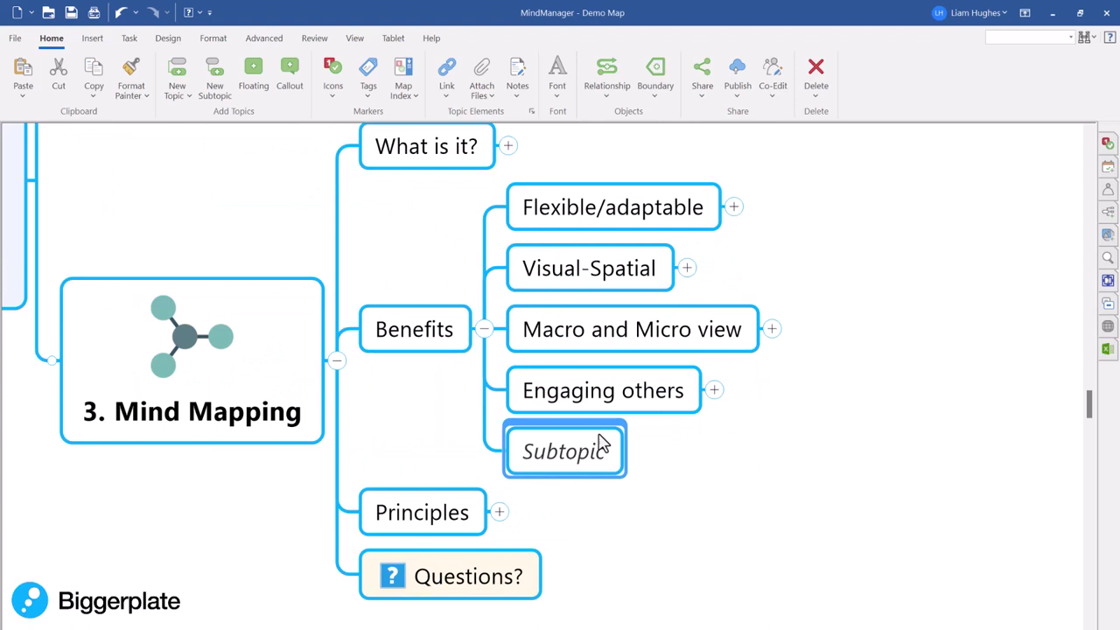
pyautogui.write('Memb')
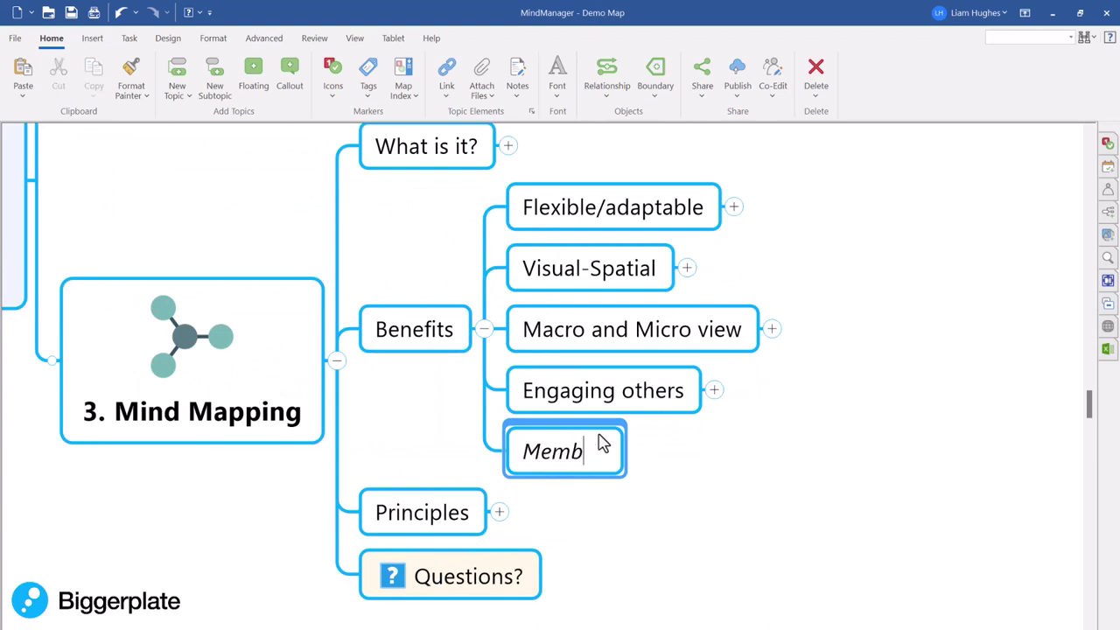
pyautogui.write('er Feedback')
pyautogui.press('Return')
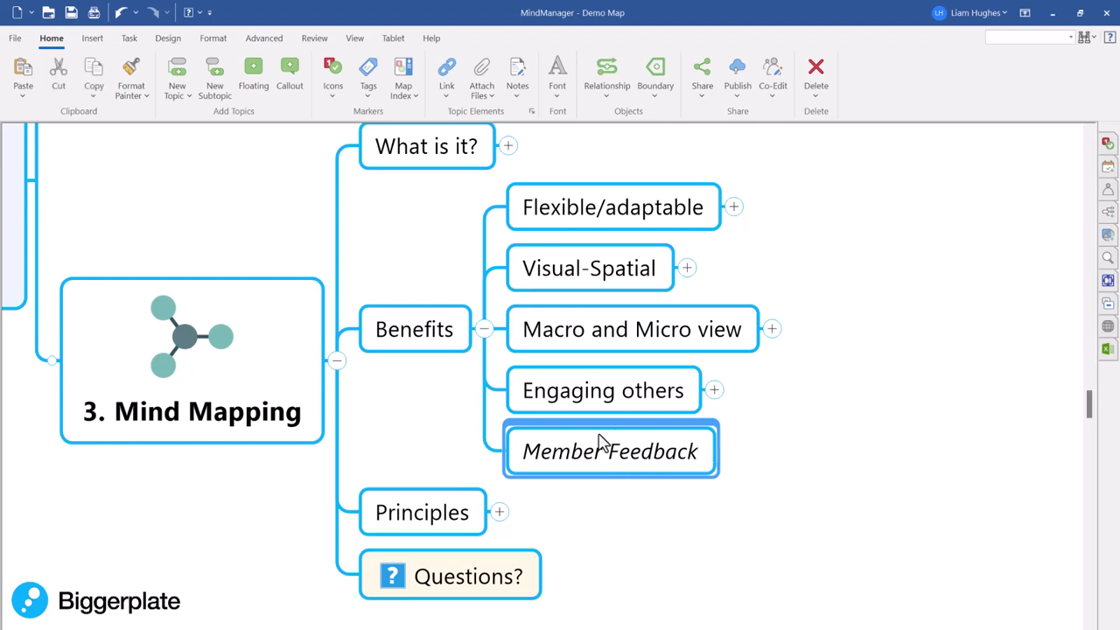
pyautogui.press('Insert')
pyautogui.write('Graphic')
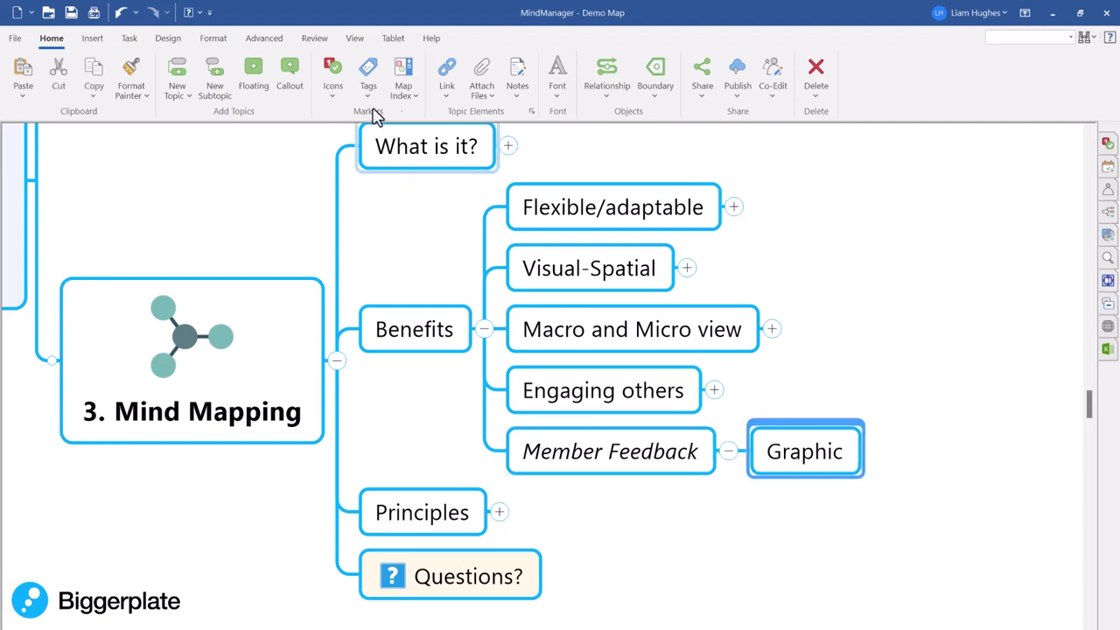
# Step: Insert the Benefits word-cloud picture from the Desktop into the Graphic topic
pyautogui.click(99, 38)
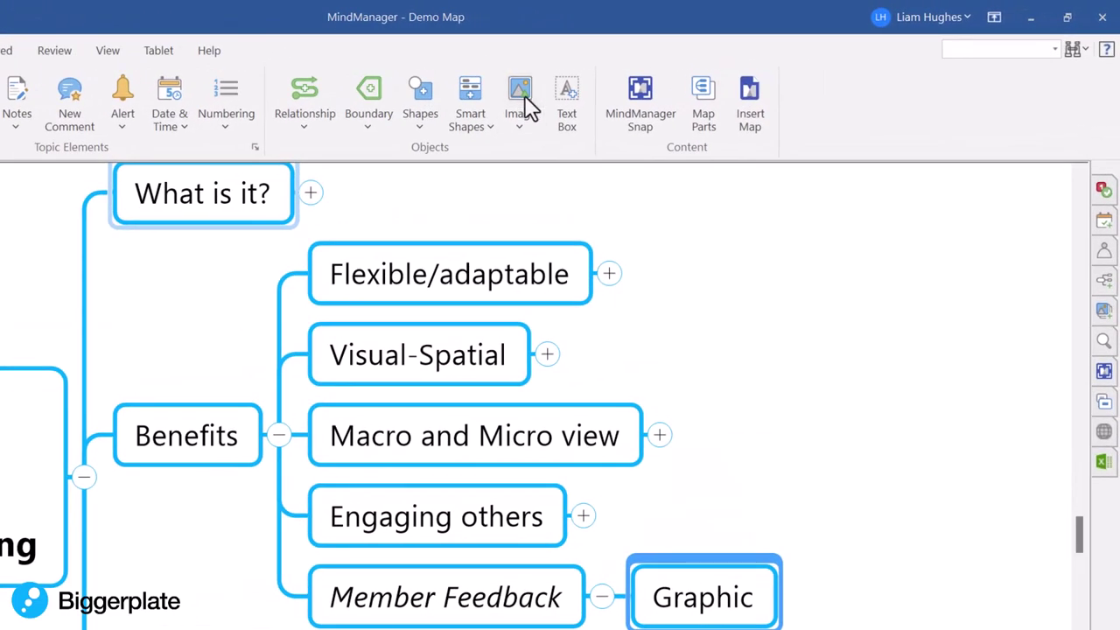
pyautogui.click(525, 105)
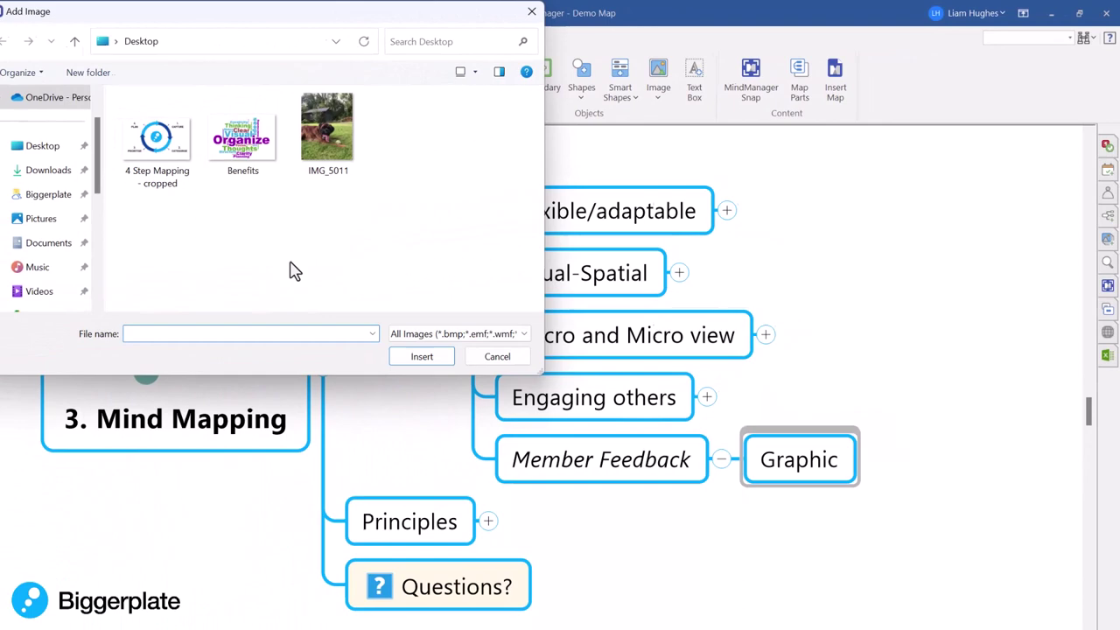
pyautogui.doubleClick(267, 147)
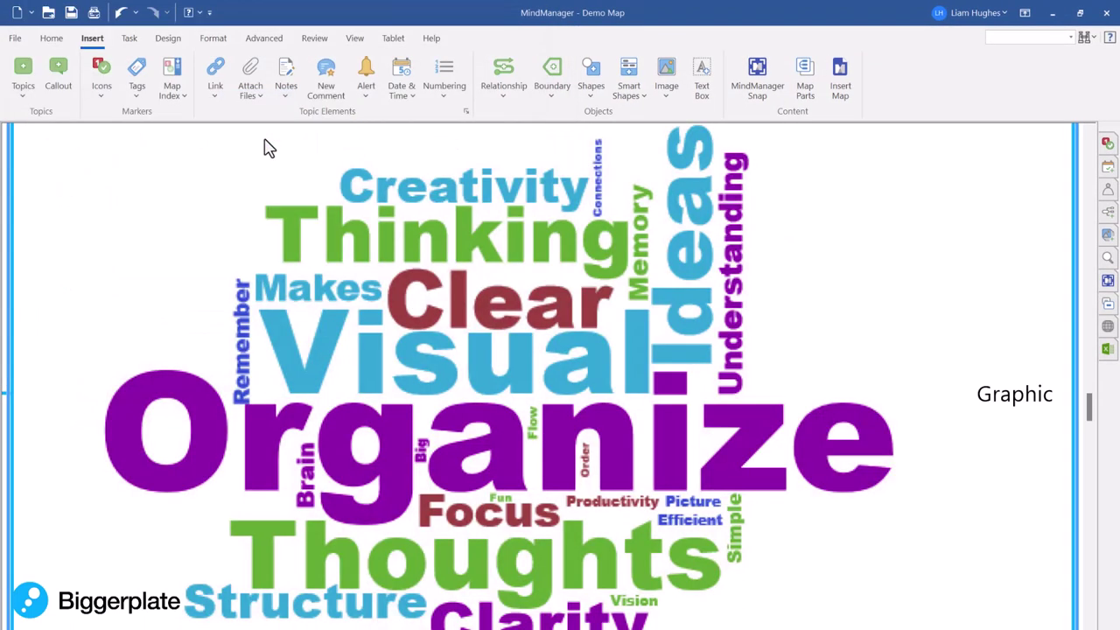
pyautogui.scroll(-5, 598, 480)
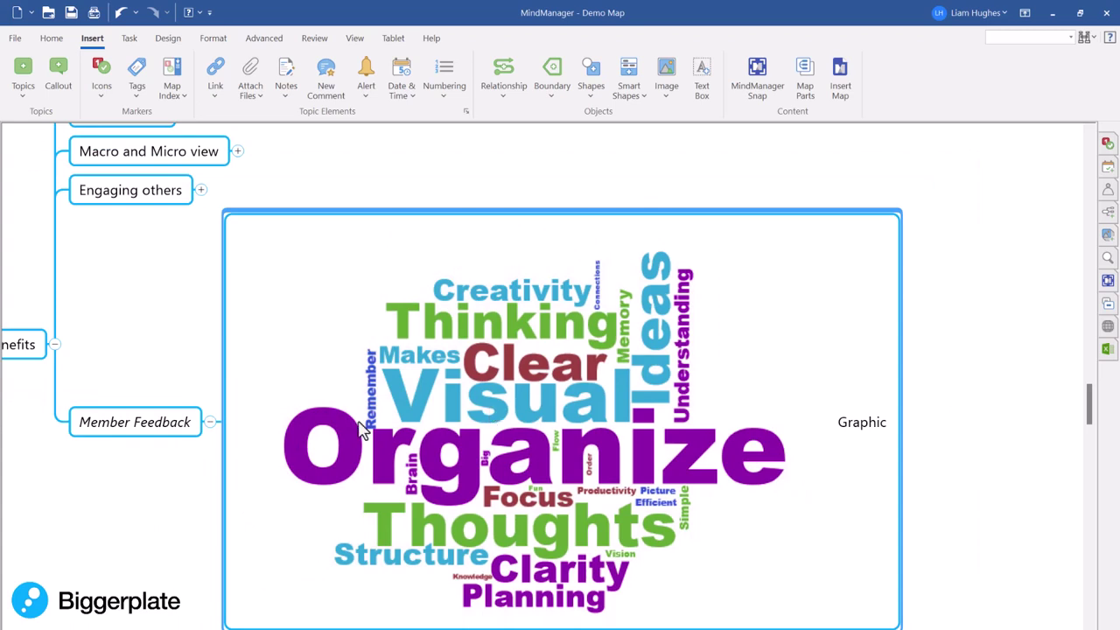
pyautogui.moveTo(175, 481); pyautogui.dragTo(251, 440)
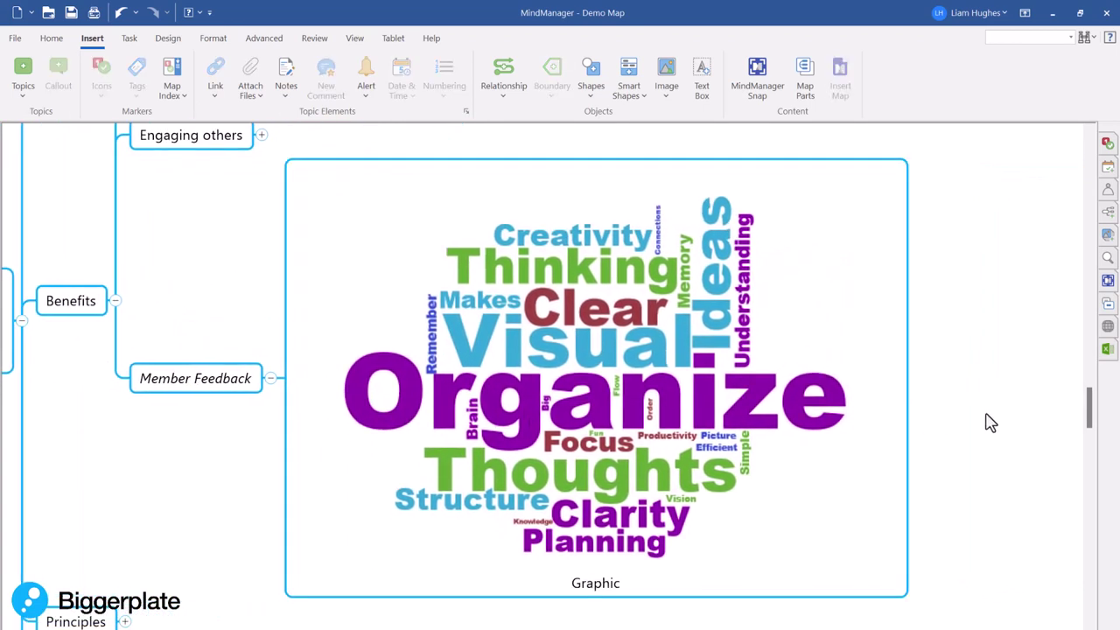
# Step: Shrink the word-cloud image and convert it to a thumbnail image
pyautogui.click(690, 390)
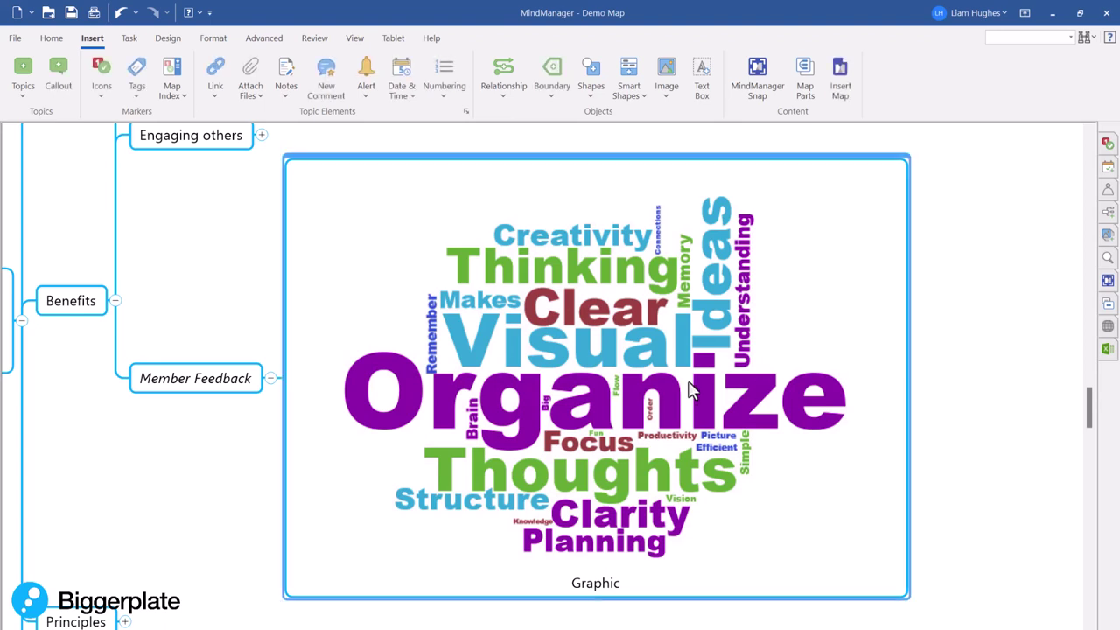
pyautogui.click(567, 327)
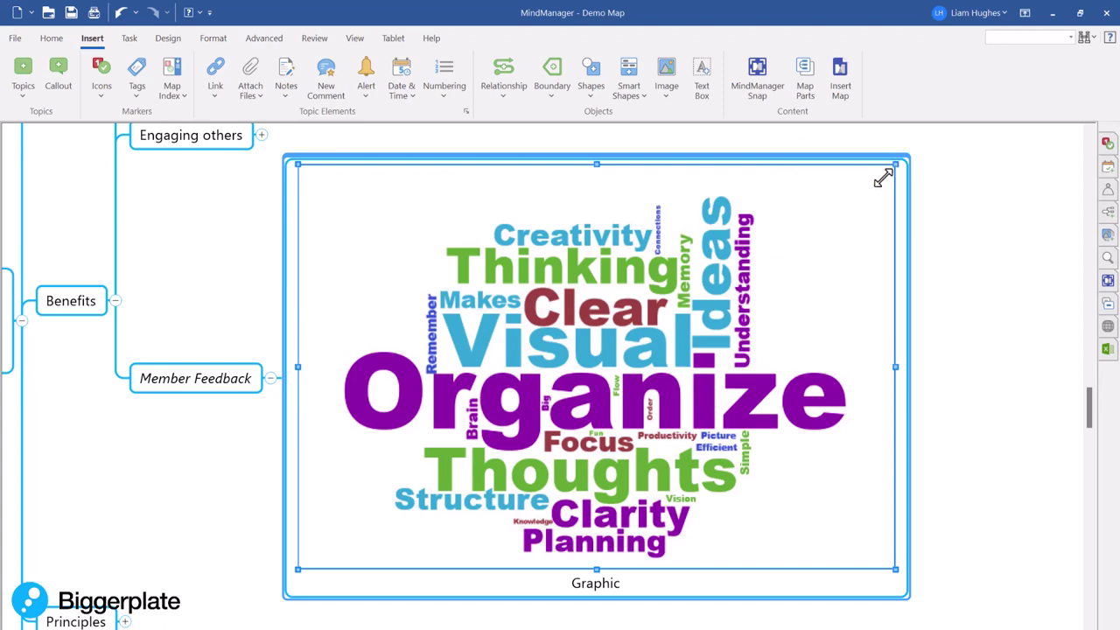
pyautogui.moveTo(884, 177); pyautogui.dragTo(917, 150)
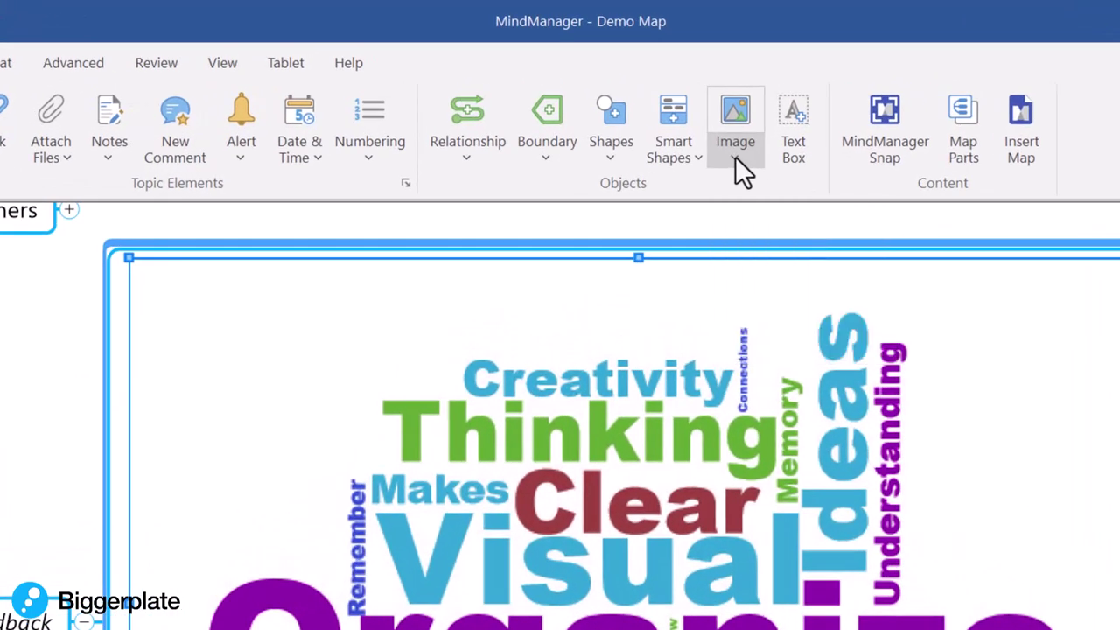
pyautogui.click(735, 156)
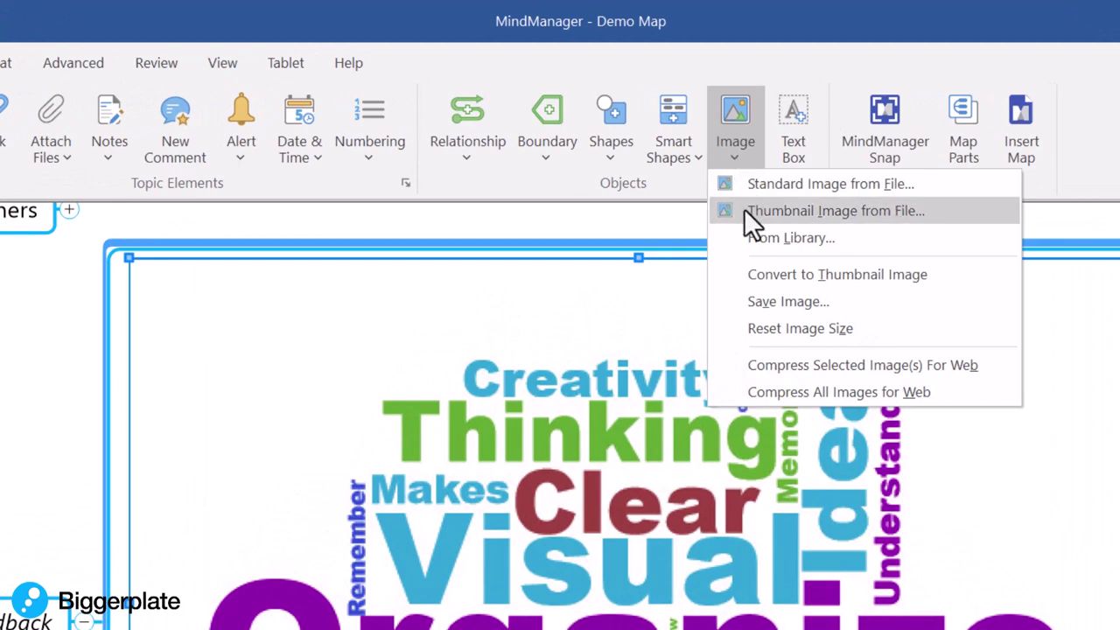
pyautogui.click(790, 275)
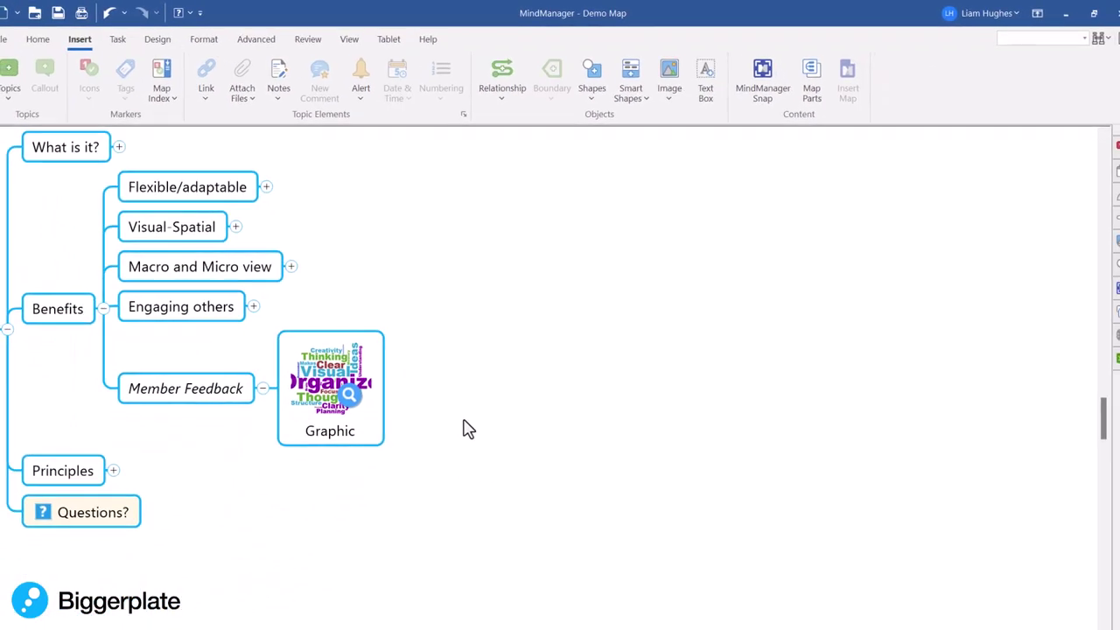
pyautogui.moveTo(468, 428); pyautogui.dragTo(910, 452)
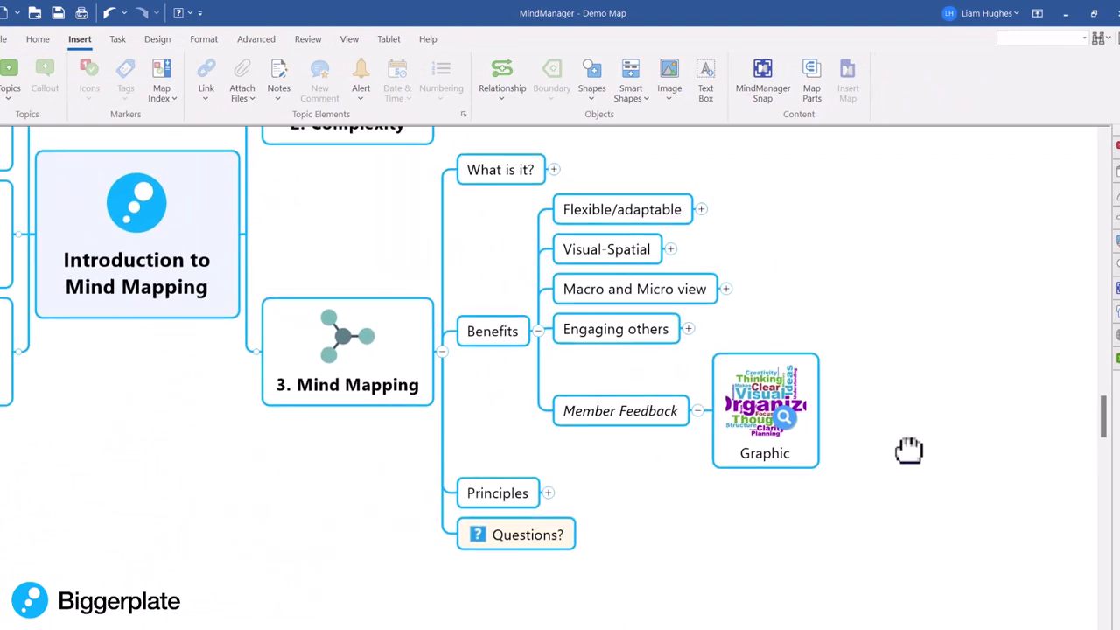
pyautogui.moveTo(873, 320); pyautogui.dragTo(723, 516)
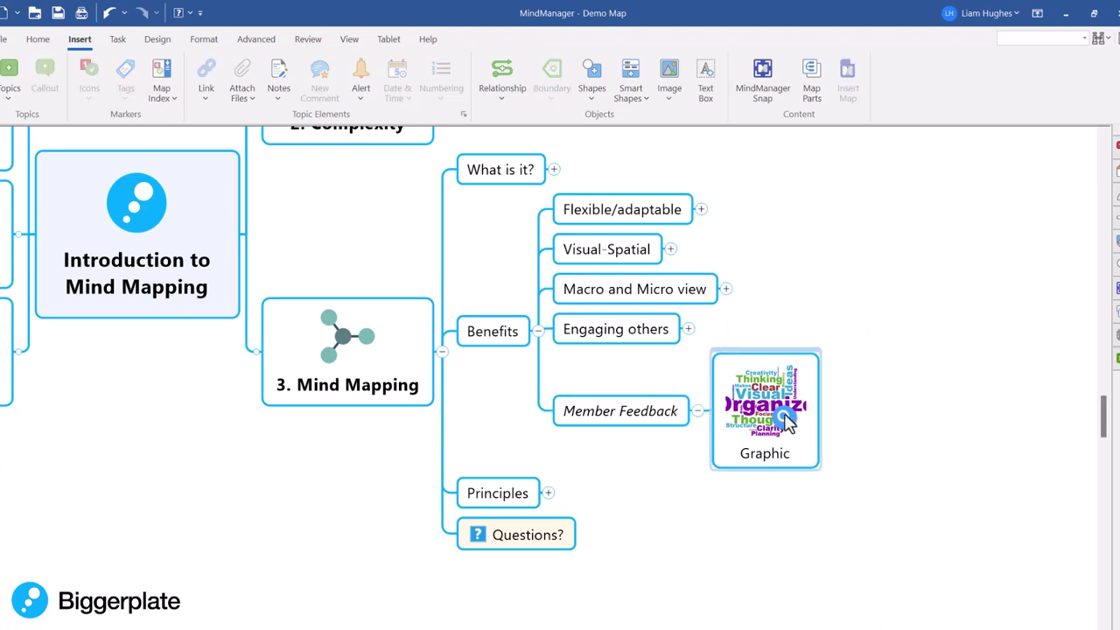
pyautogui.click(791, 422)
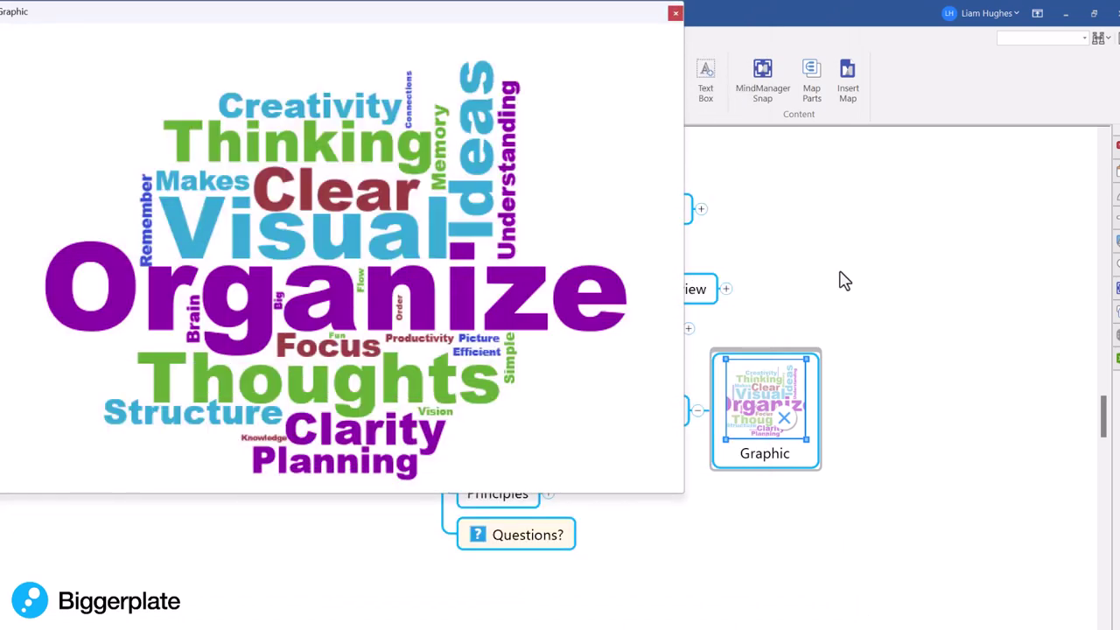
pyautogui.moveTo(843, 280); pyautogui.dragTo(995, 238)
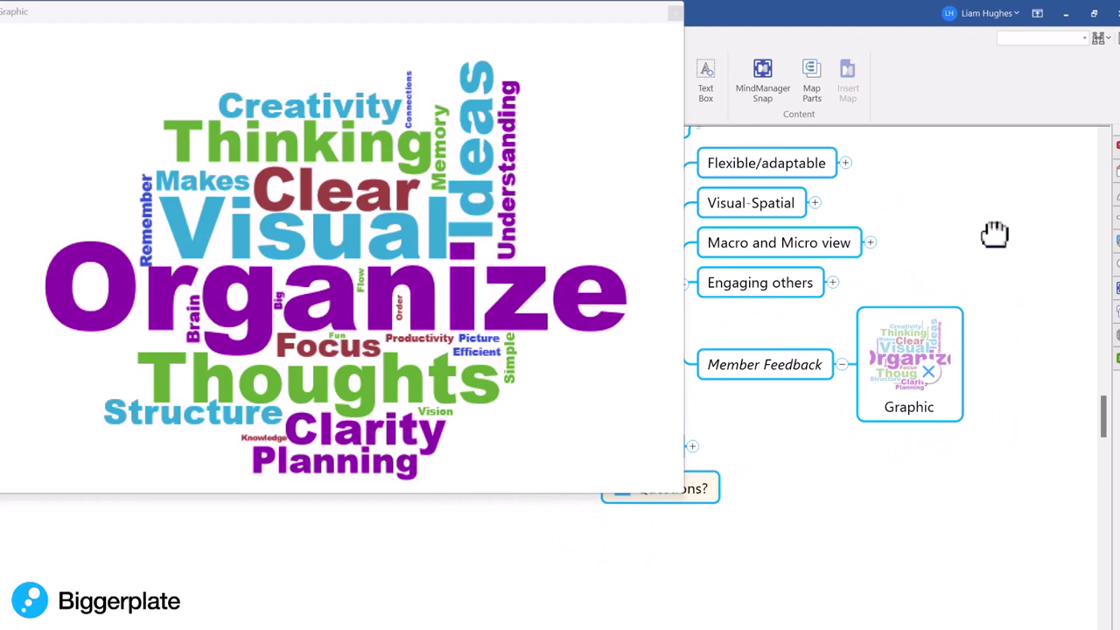
pyautogui.click(674, 14)
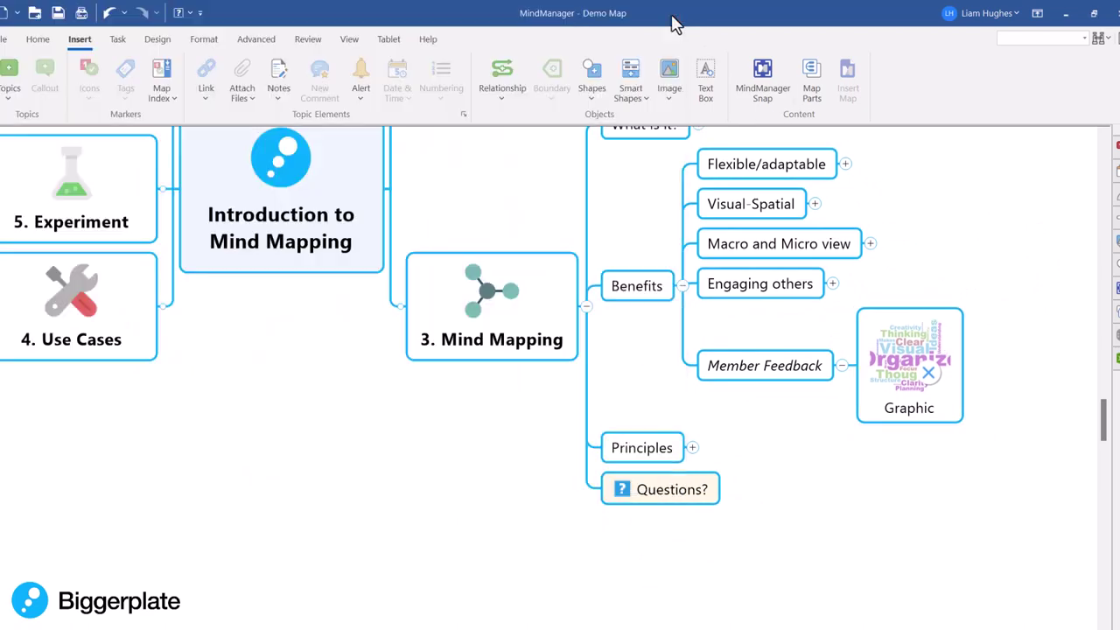
# Step: Add an Our Tips topic after Tree Structured Diagram, with a child topic named 4 Step
pyautogui.click(693, 448)
pyautogui.moveTo(826, 546); pyautogui.dragTo(647, 479)
pyautogui.click(637, 448)
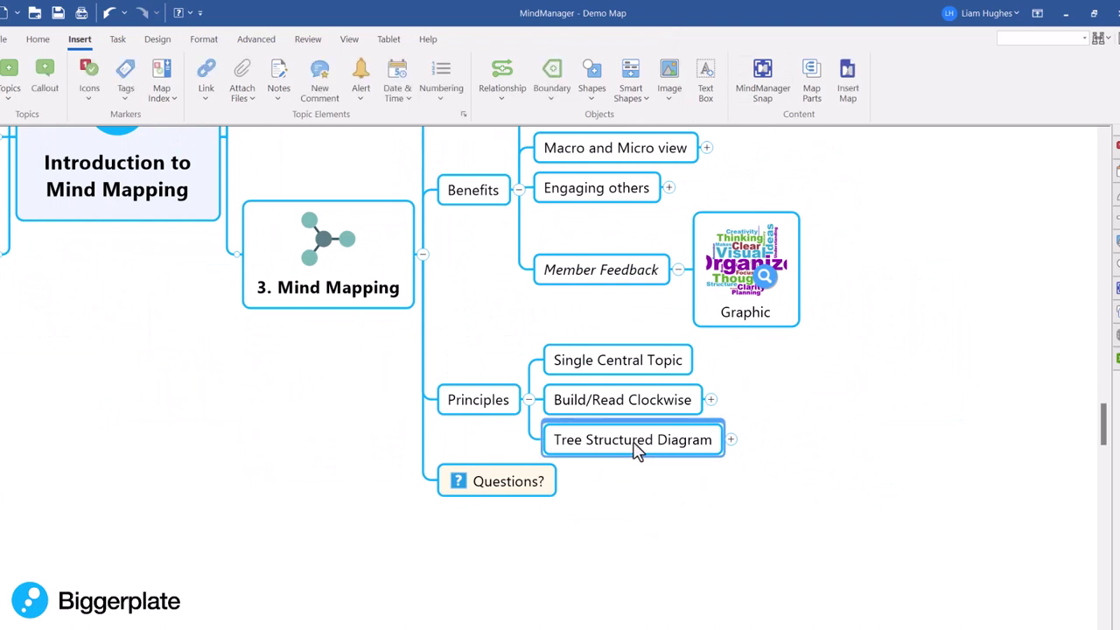
pyautogui.press('Return')
pyautogui.write('4')
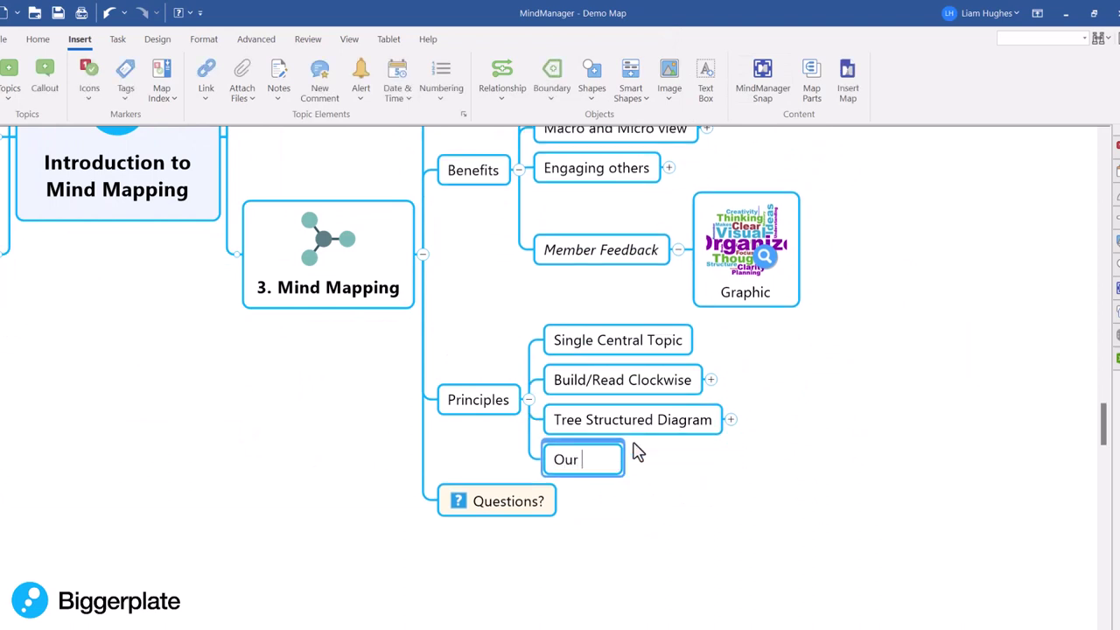
pyautogui.write('ur Tips')
pyautogui.press('Insert')
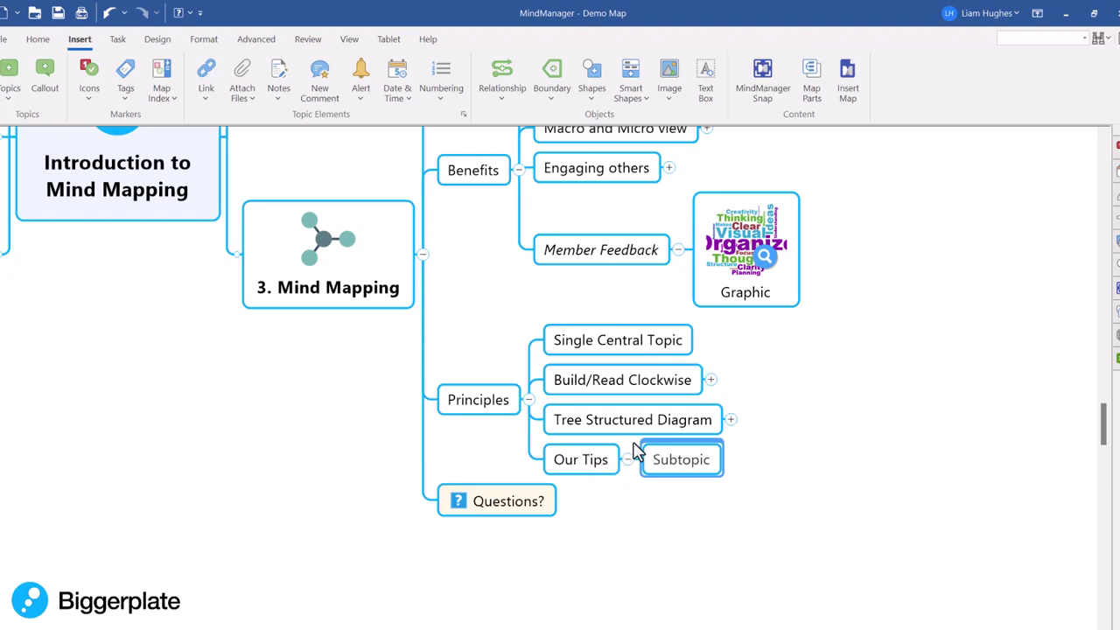
pyautogui.write('4 Step')
pyautogui.press('Return')
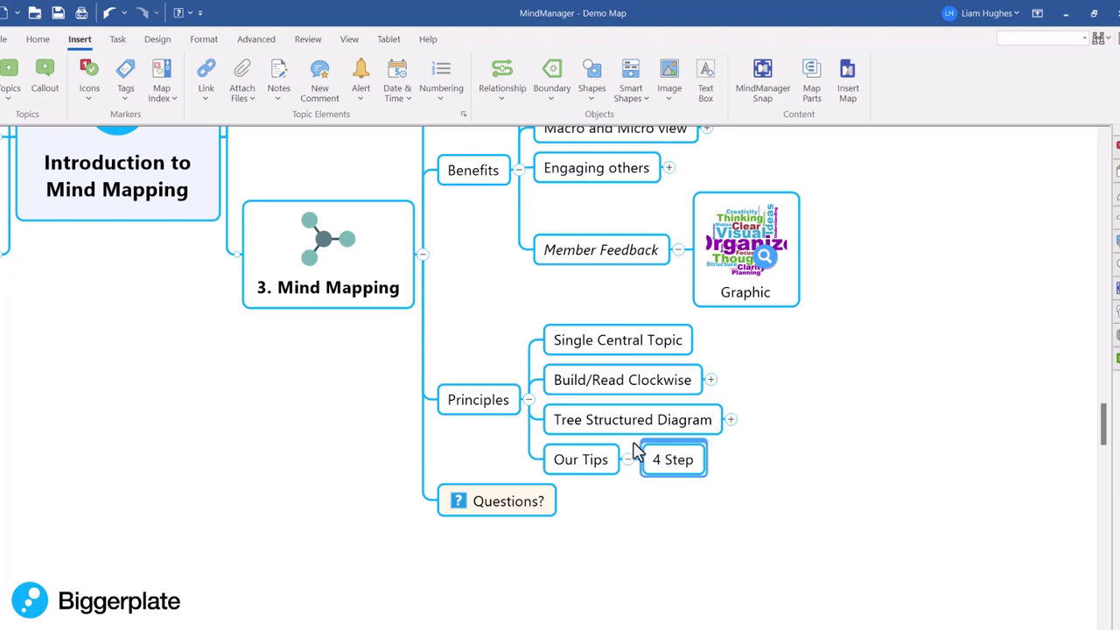
# Step: Insert the '4 Step Mapping - cropped' picture into the 4 Step topic
pyautogui.click(669, 74)
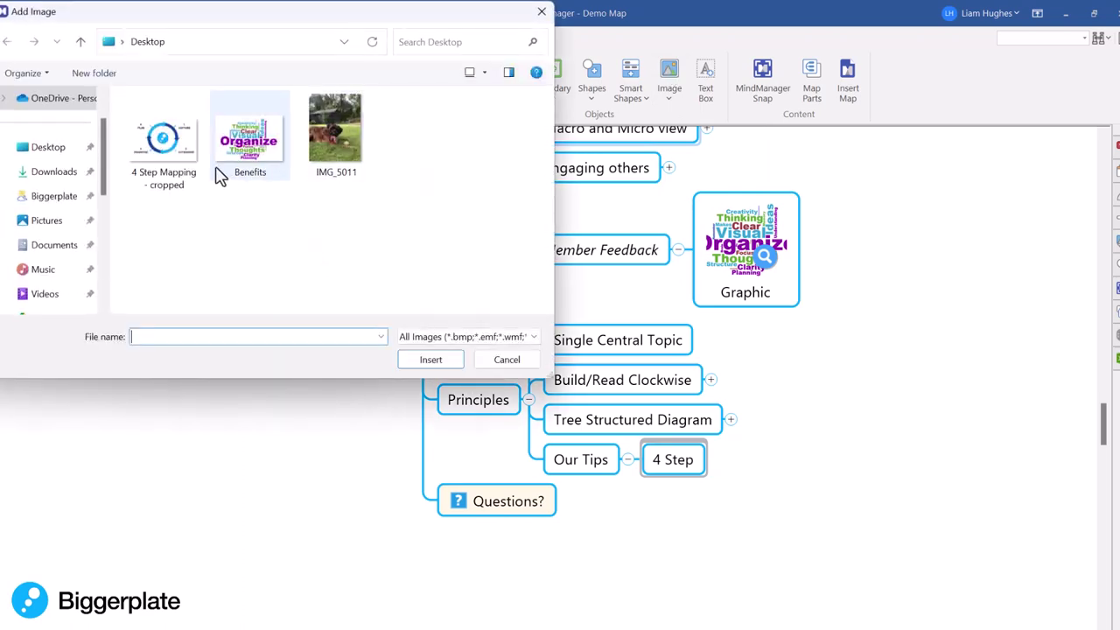
pyautogui.doubleClick(172, 149)
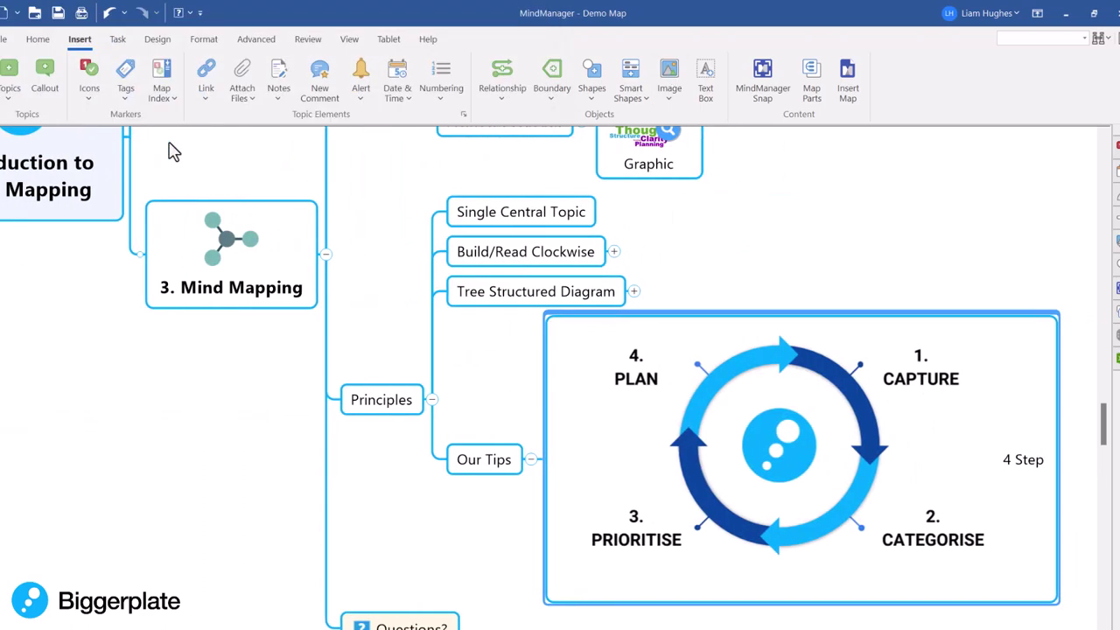
pyautogui.moveTo(940, 254); pyautogui.dragTo(808, 200)
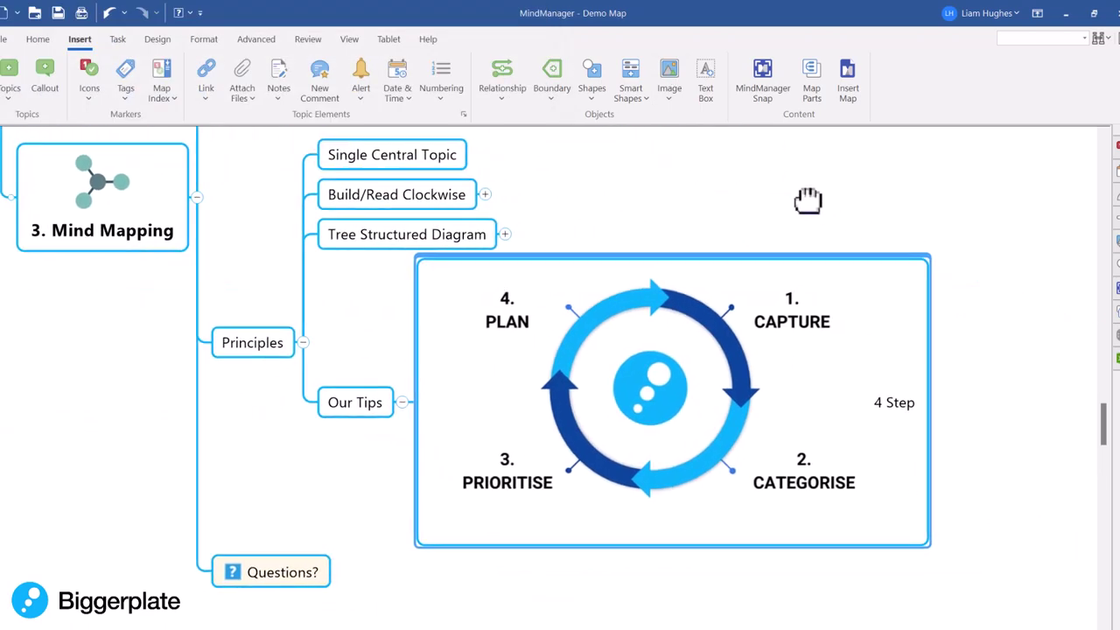
# Step: Convert the 4-step cycle image to a thumbnail image
pyautogui.click(669, 378)
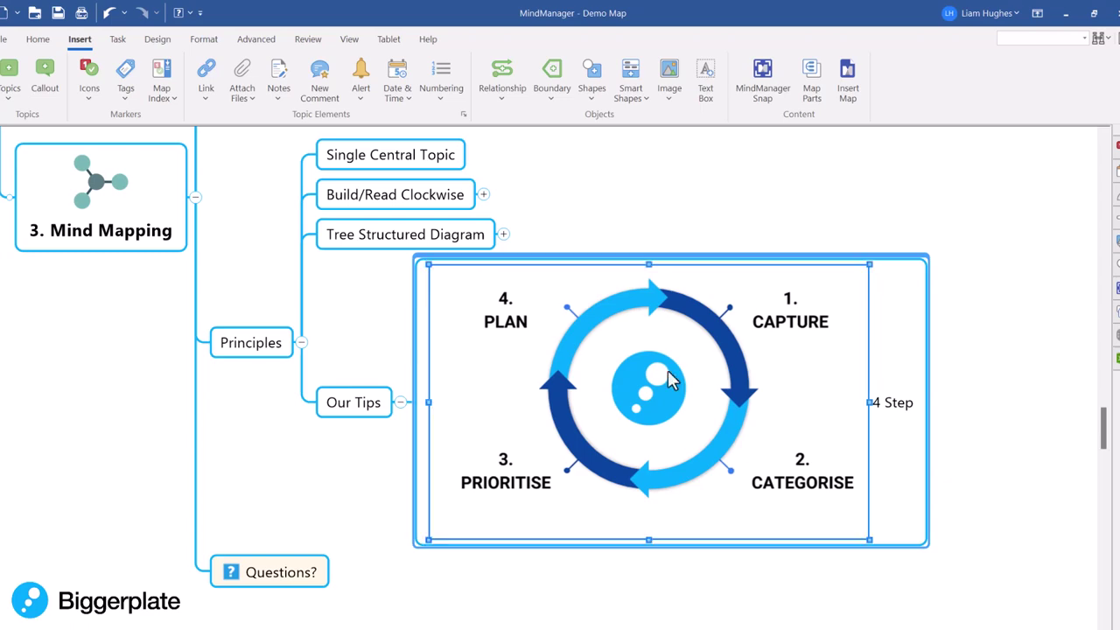
pyautogui.rightClick(640, 347)
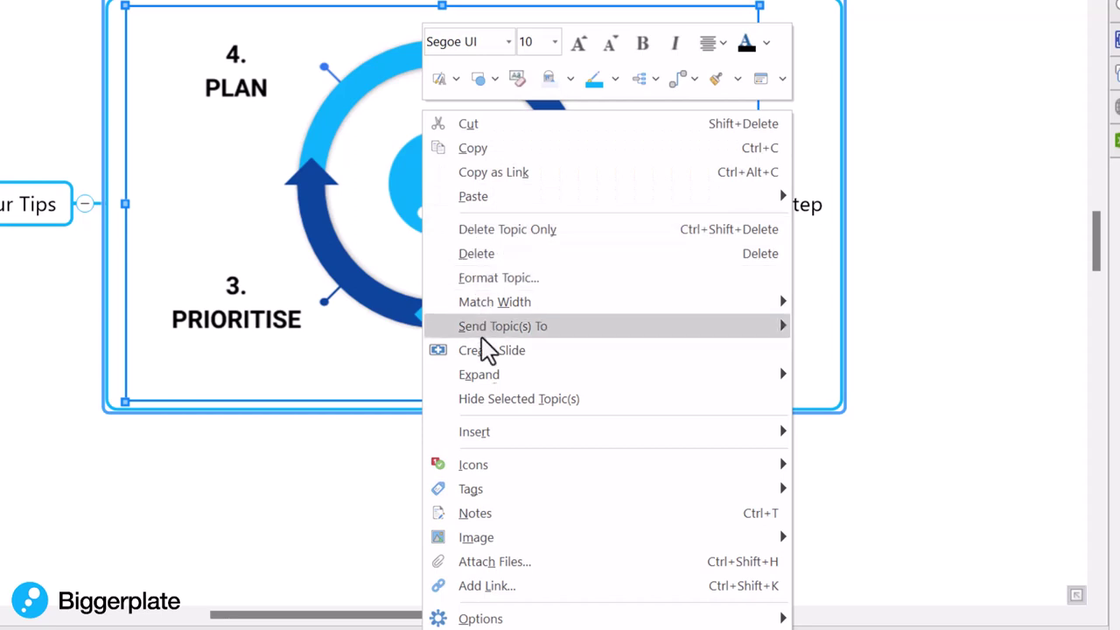
pyautogui.moveTo(478, 538)
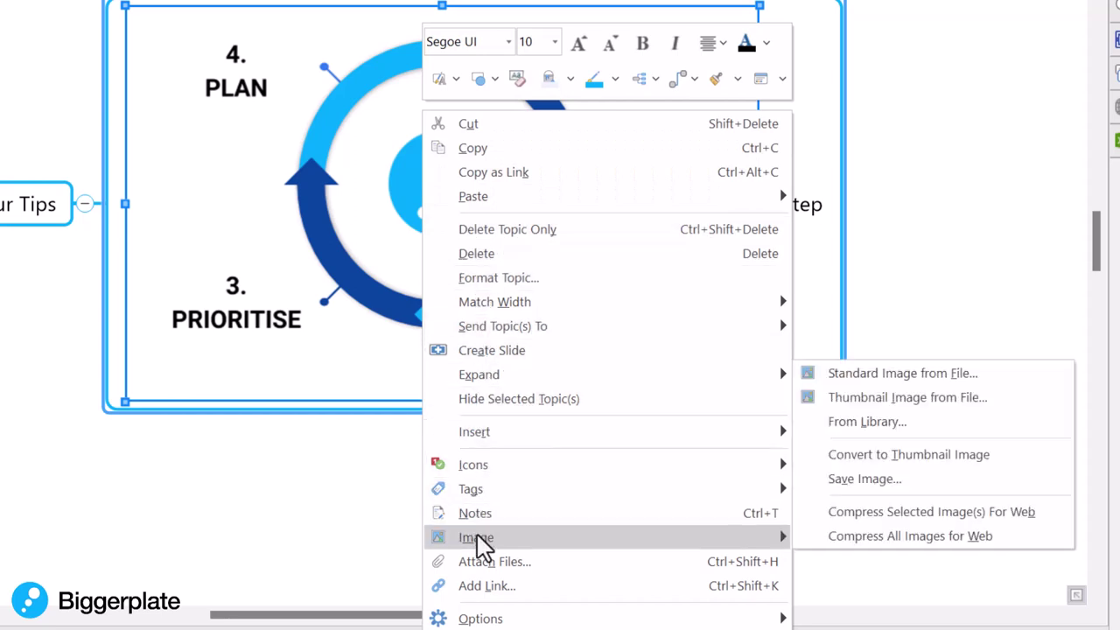
pyautogui.click(880, 456)
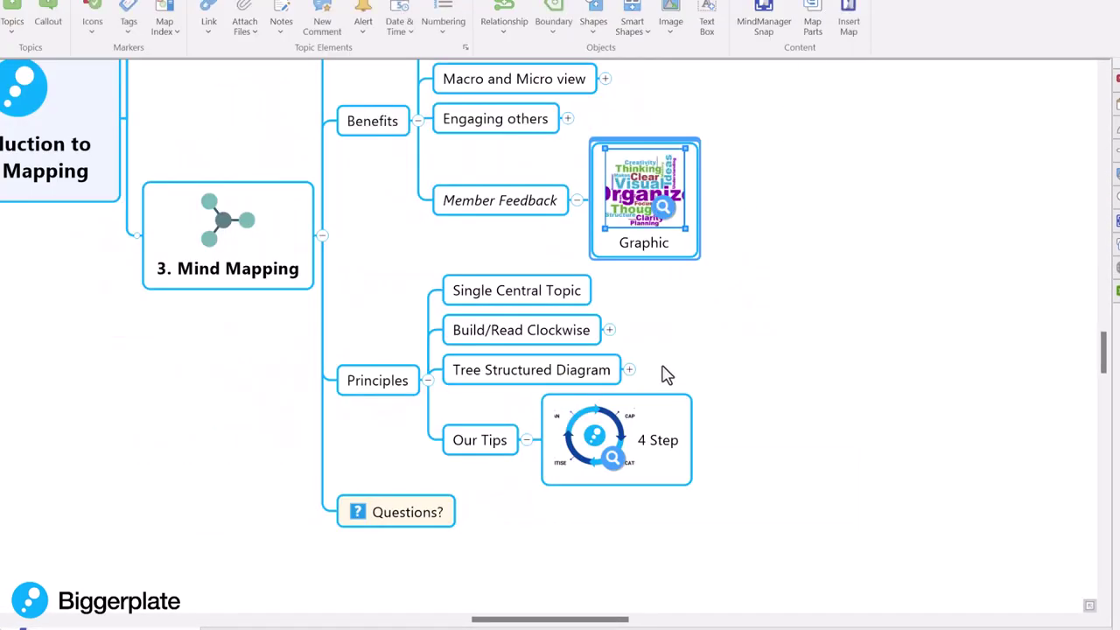
pyautogui.click(613, 456)
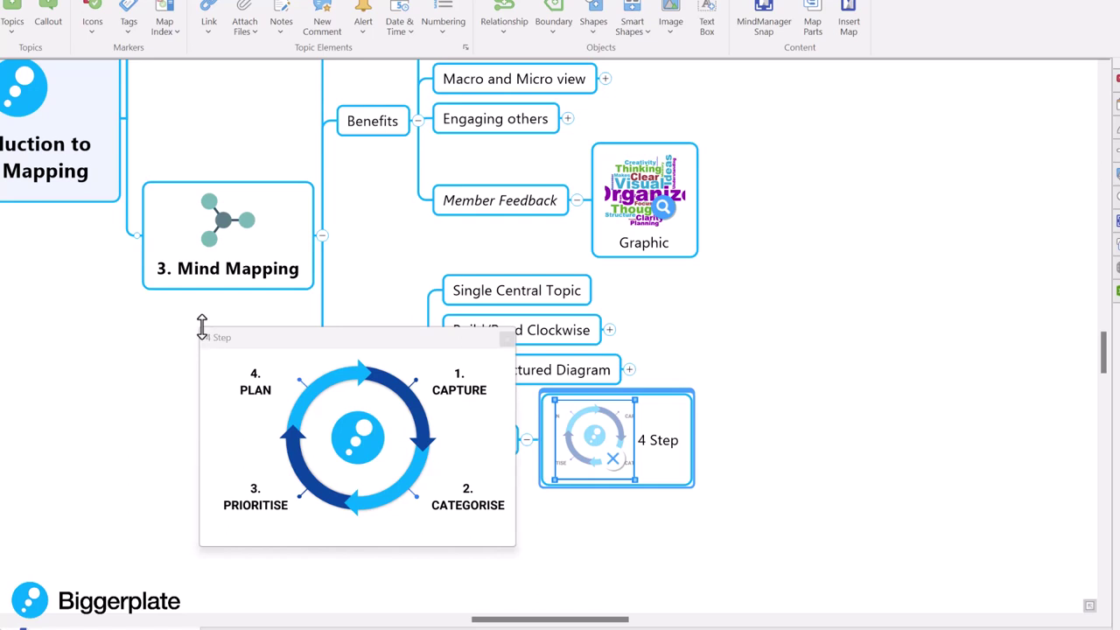
pyautogui.moveTo(198, 326); pyautogui.dragTo(25, 122)
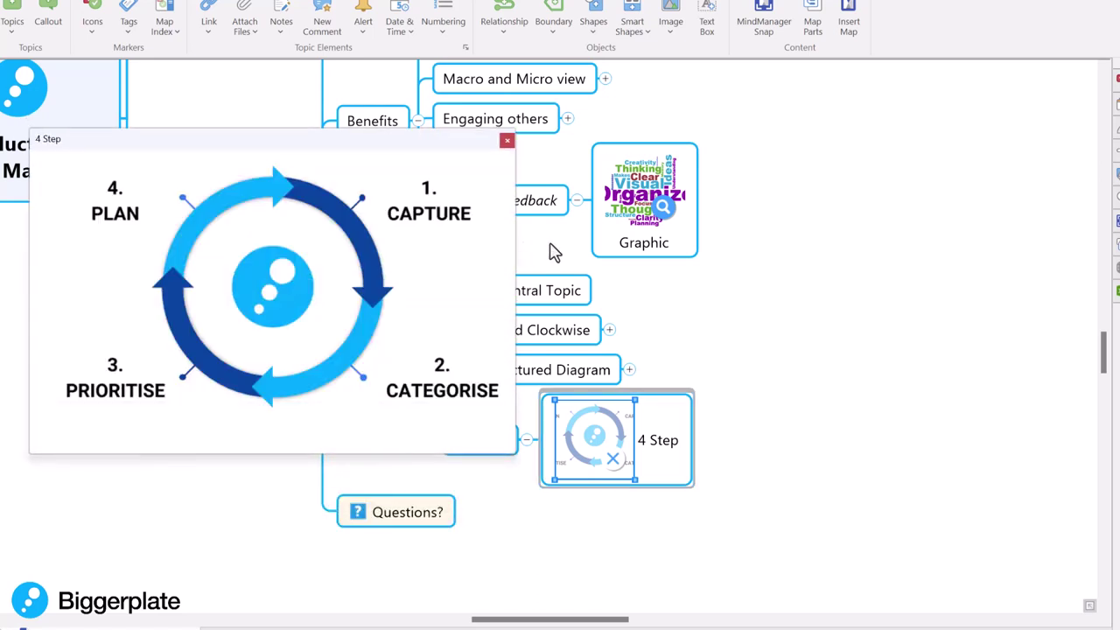
# Step: Close the image preview and add a Photos subtopic under Questions?
pyautogui.click(507, 143)
pyautogui.click(414, 512)
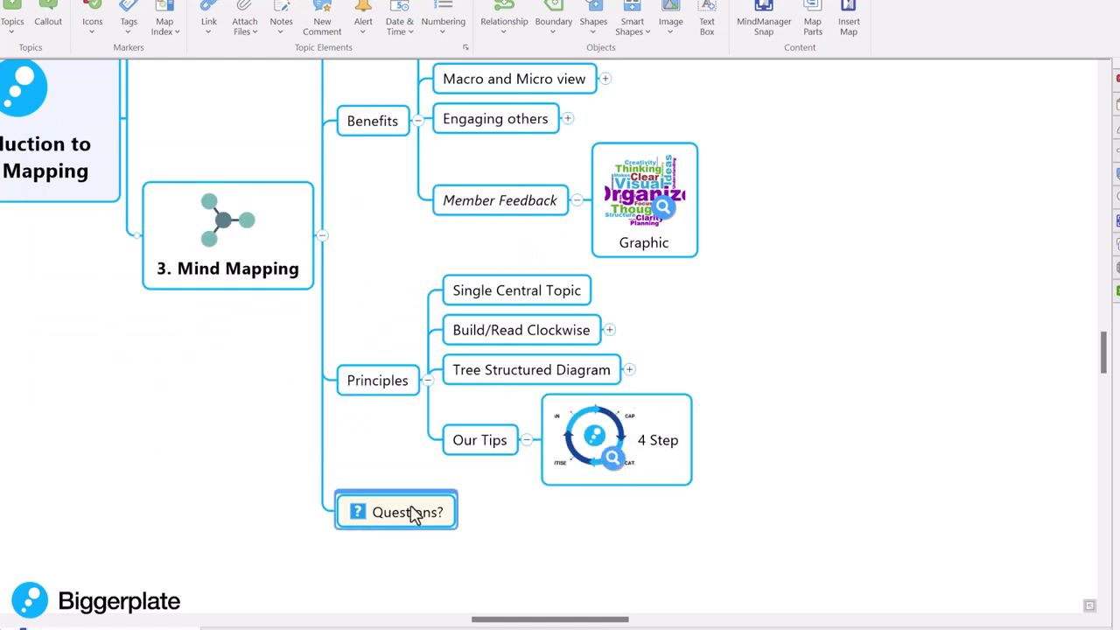
pyautogui.press('Insert')
pyautogui.write('Oh')
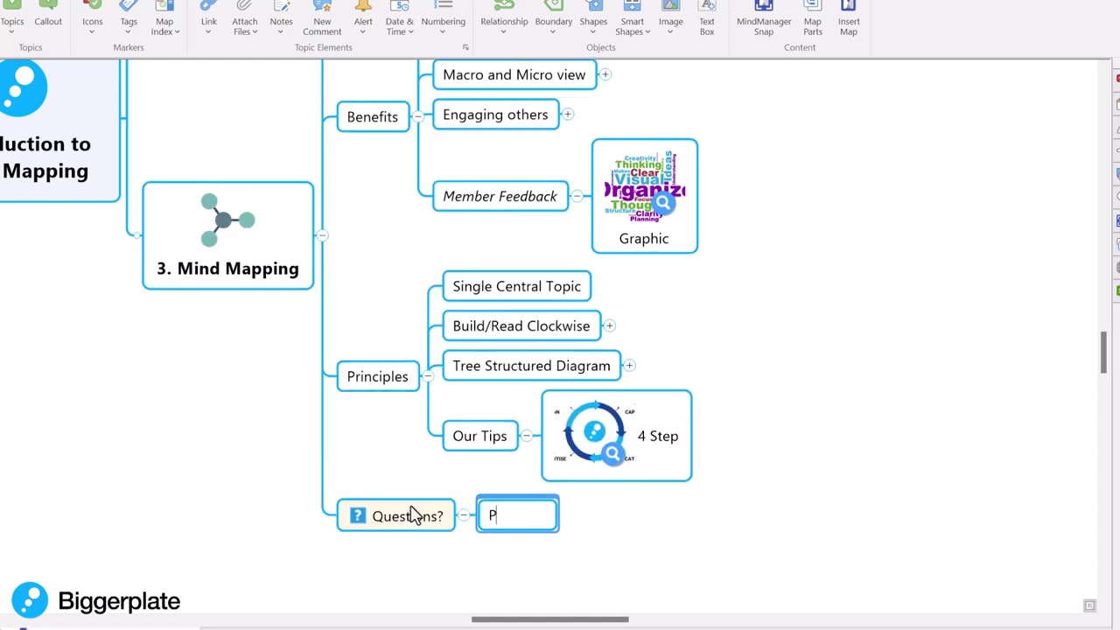
pyautogui.press('Return')
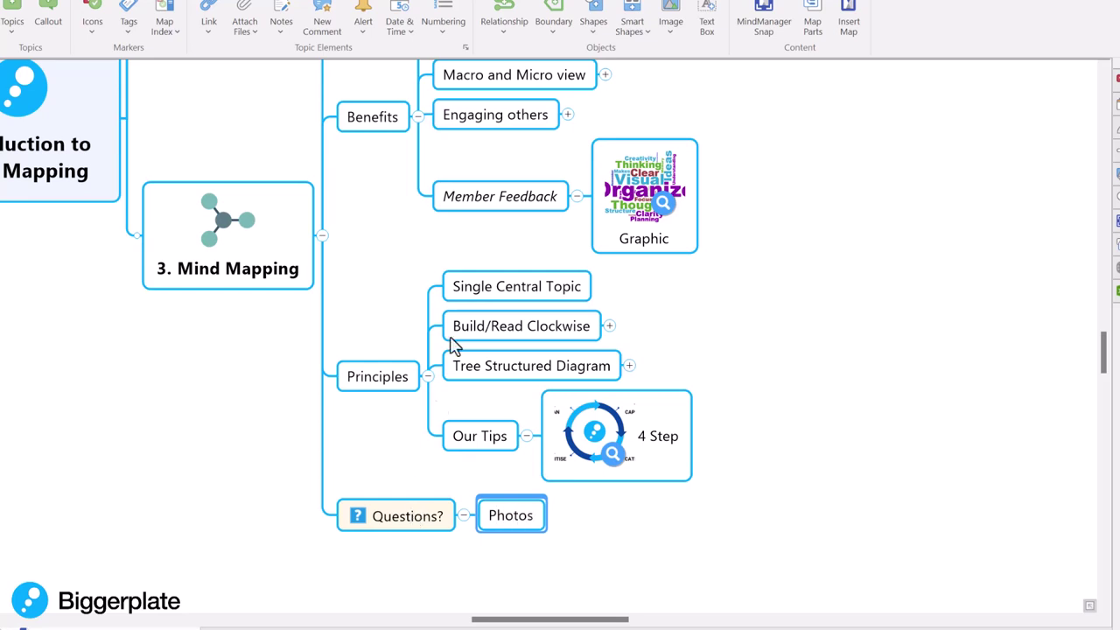
# Step: Insert the IMG_5011 dog photo into the Photos topic
pyautogui.click(671, 9)
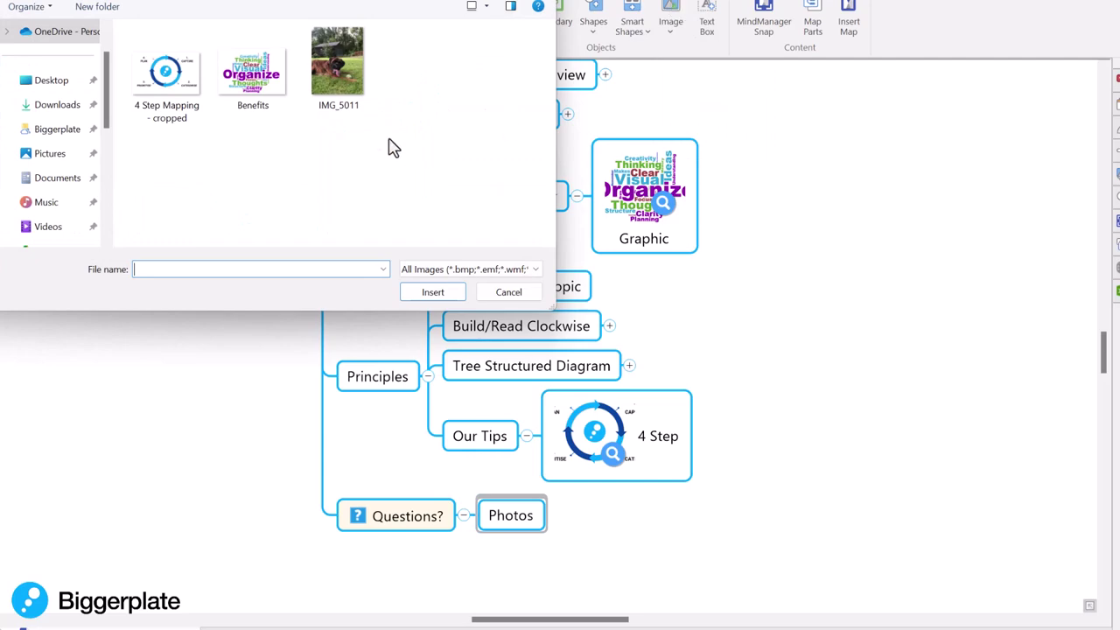
pyautogui.doubleClick(346, 77)
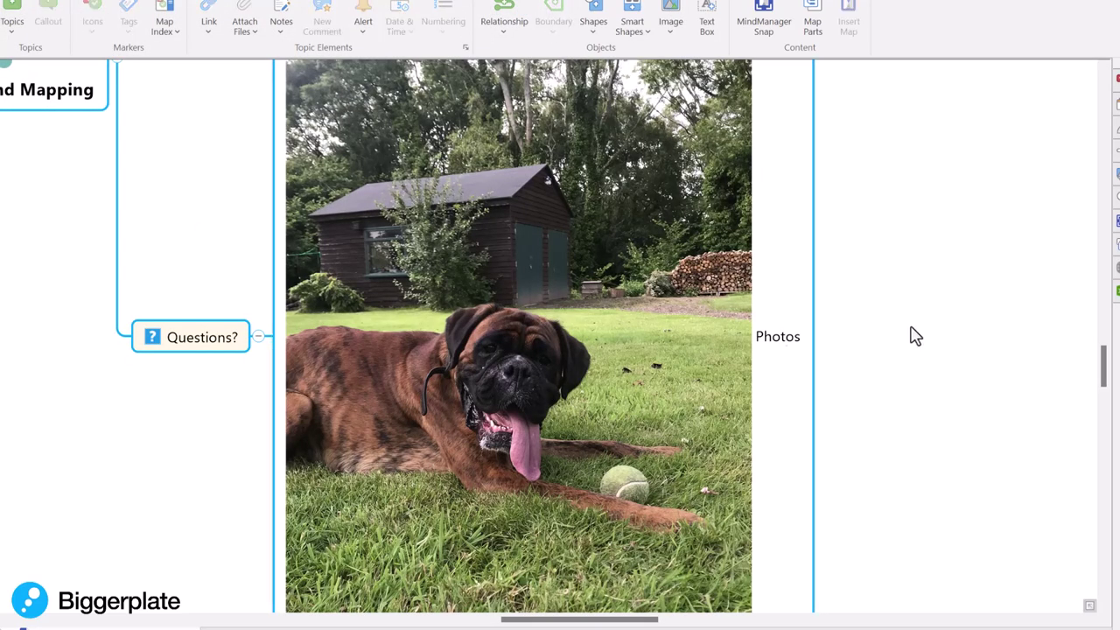
pyautogui.moveTo(915, 335); pyautogui.dragTo(939, 289)
pyautogui.scroll(-1, 939, 290)
pyautogui.scroll(-2, 939, 290)
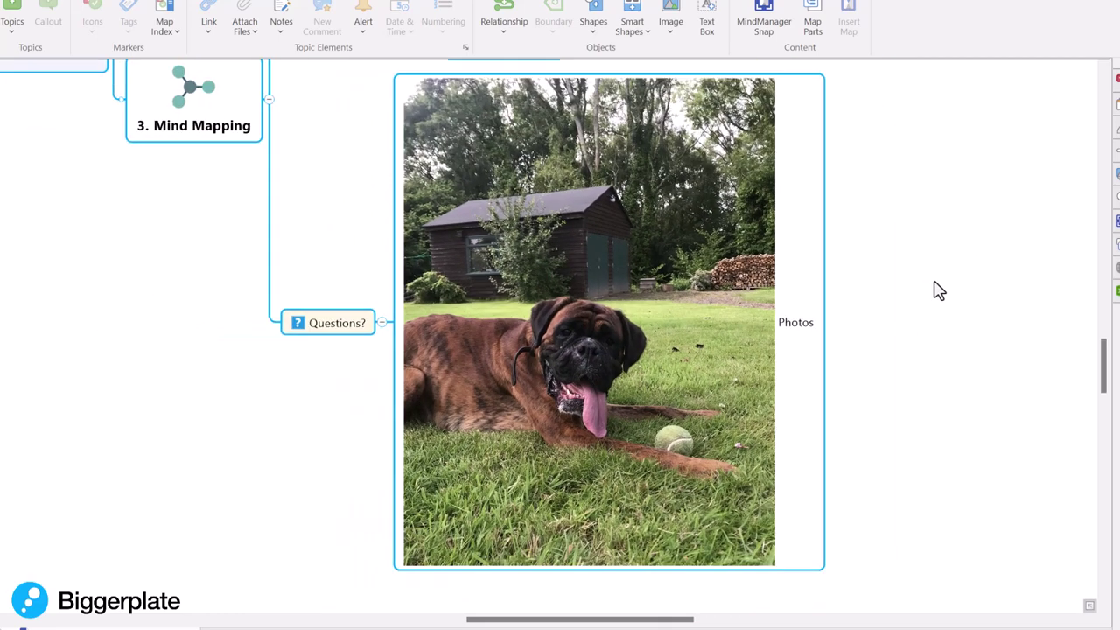
pyautogui.moveTo(933, 338); pyautogui.dragTo(935, 451)
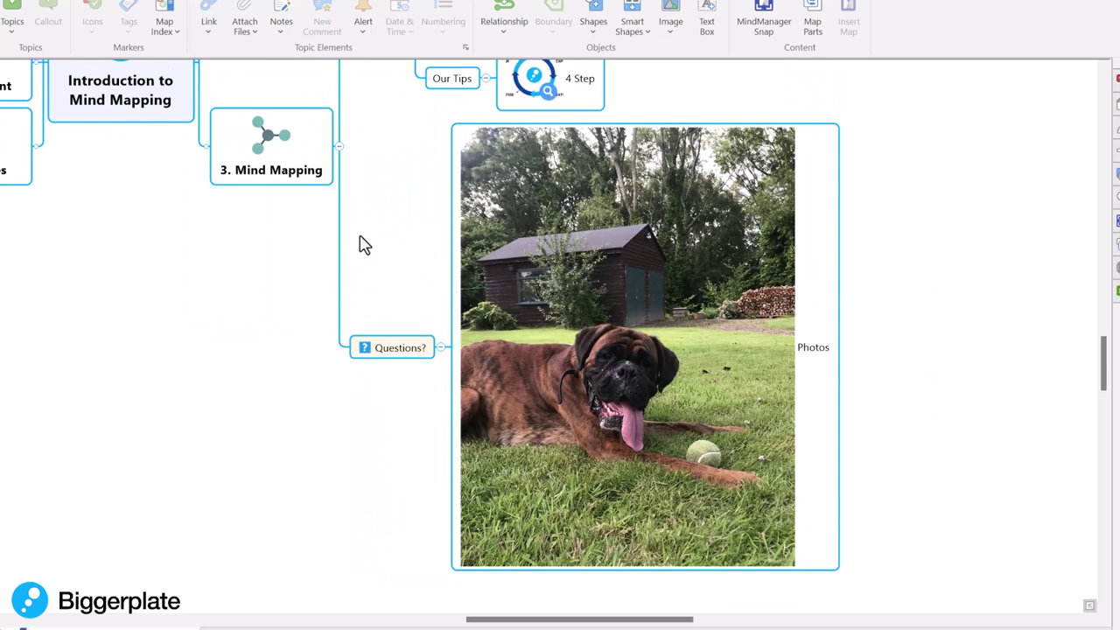
pyautogui.scroll(1, 365, 245)
pyautogui.scroll(-1, 365, 245)
# Step: Convert the dog photo in the Photos topic to a thumbnail image
pyautogui.click(585, 263)
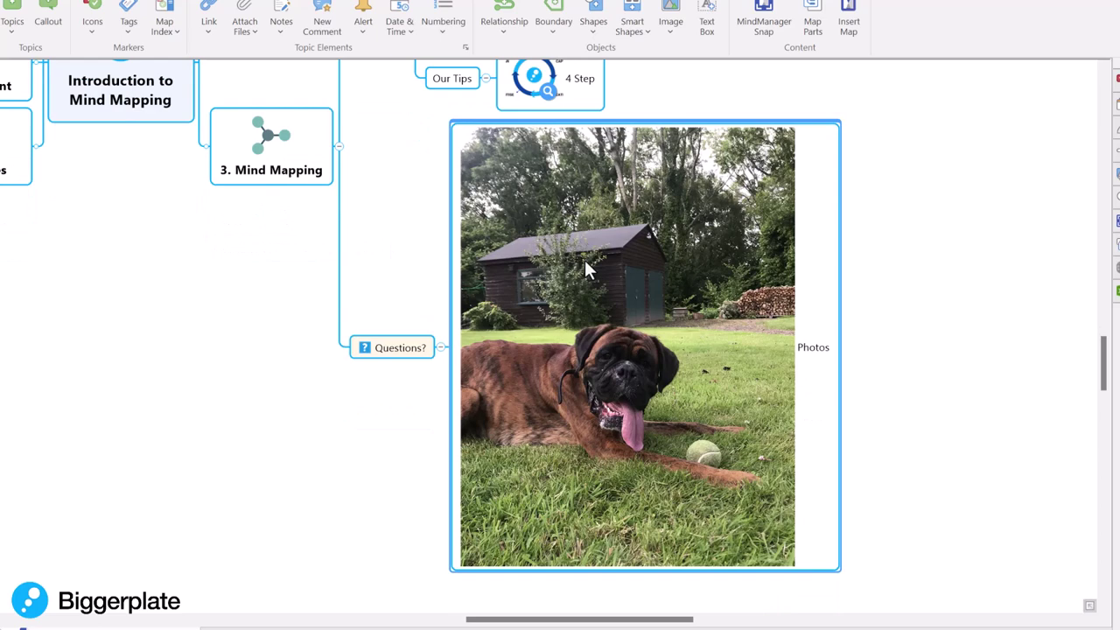
pyautogui.rightClick(585, 260)
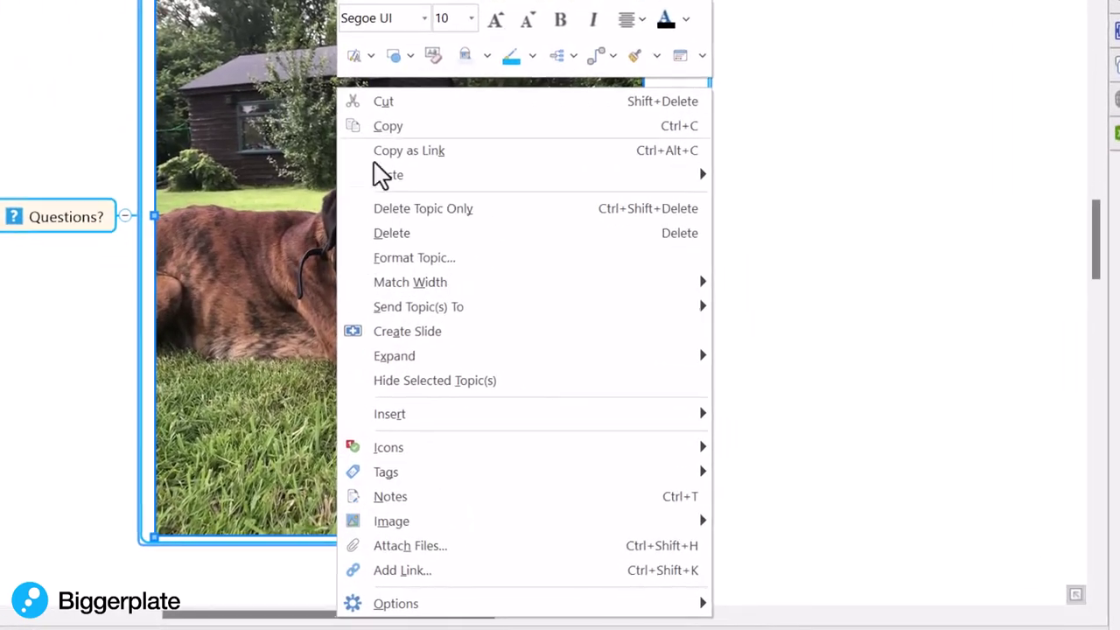
pyautogui.moveTo(420, 528)
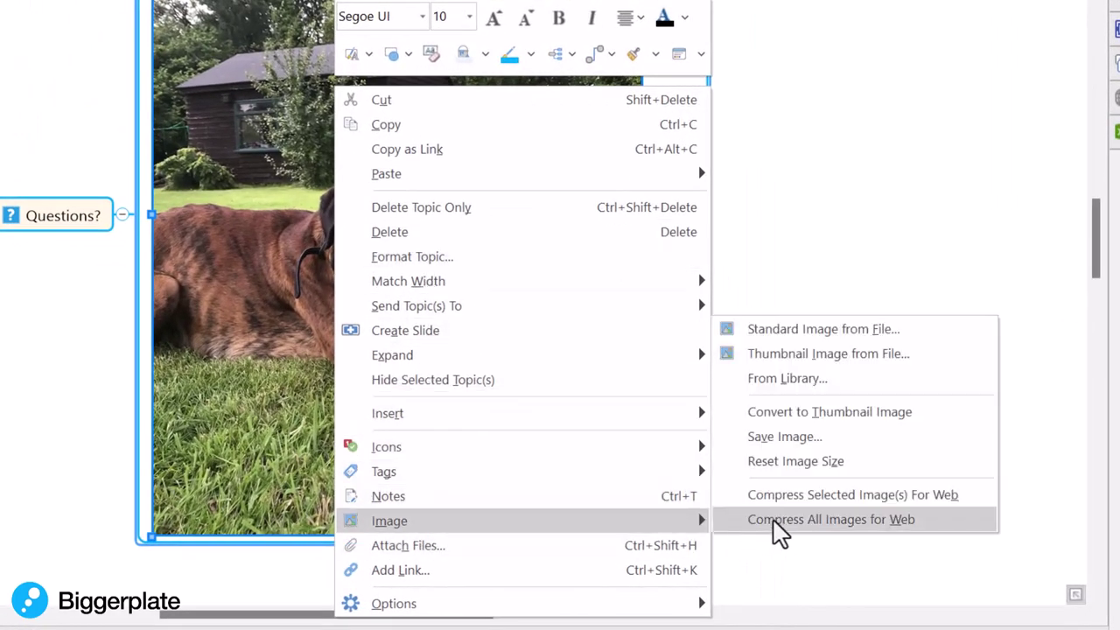
pyautogui.click(801, 414)
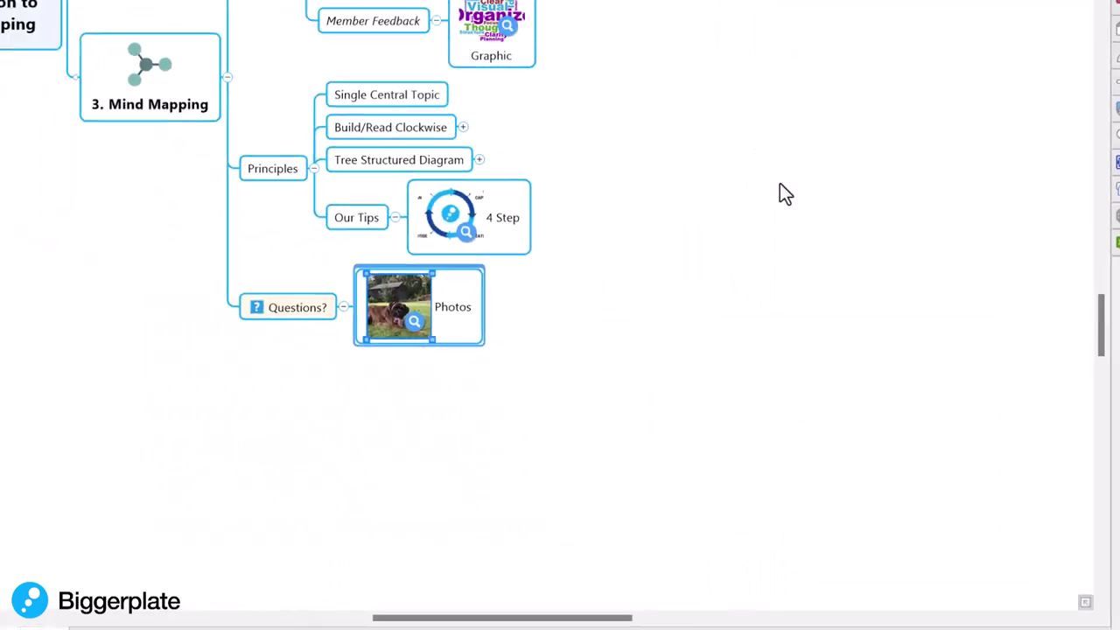
# Step: Review the three image thumbnails and open a large preview of the dog photo
pyautogui.moveTo(628, 171); pyautogui.dragTo(720, 364)
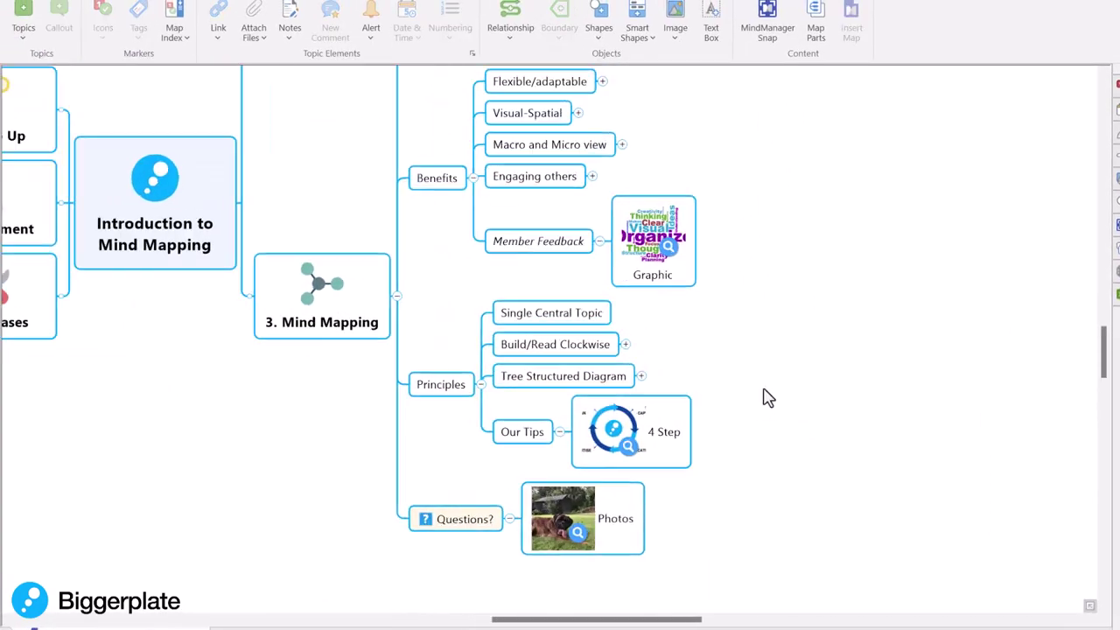
pyautogui.scroll(1, 768, 398)
pyautogui.moveTo(769, 398); pyautogui.dragTo(907, 388)
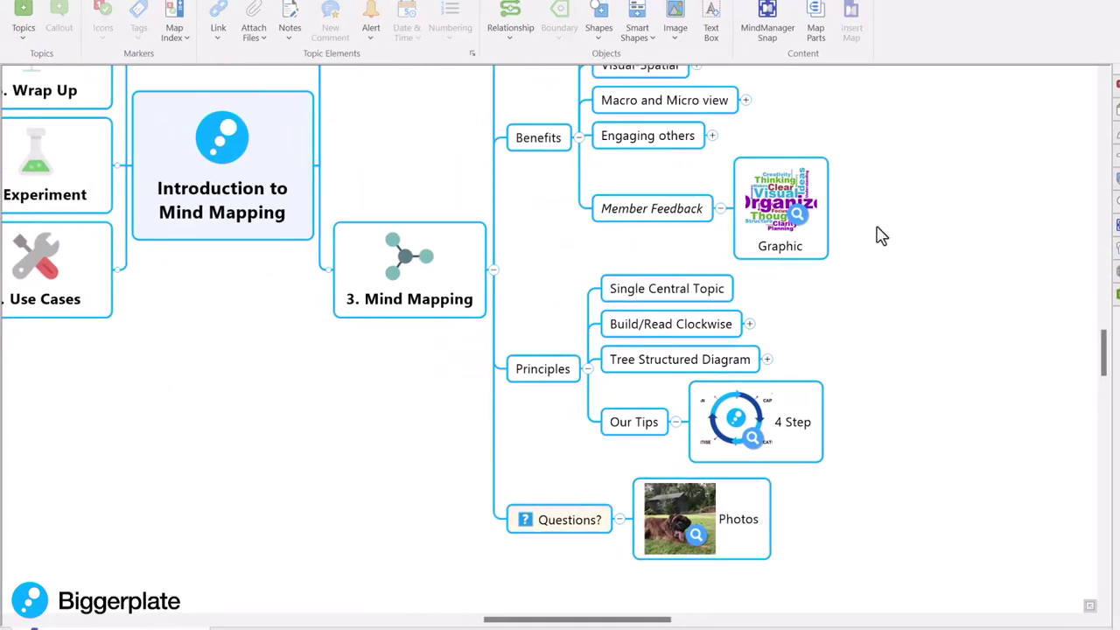
pyautogui.moveTo(875, 238); pyautogui.dragTo(813, 492)
pyautogui.click(731, 529)
pyautogui.click(937, 475)
pyautogui.click(696, 534)
# Step: Collapse Member Feedback, Our Tips and Questions?, then bring the whole map into view
pyautogui.click(719, 208)
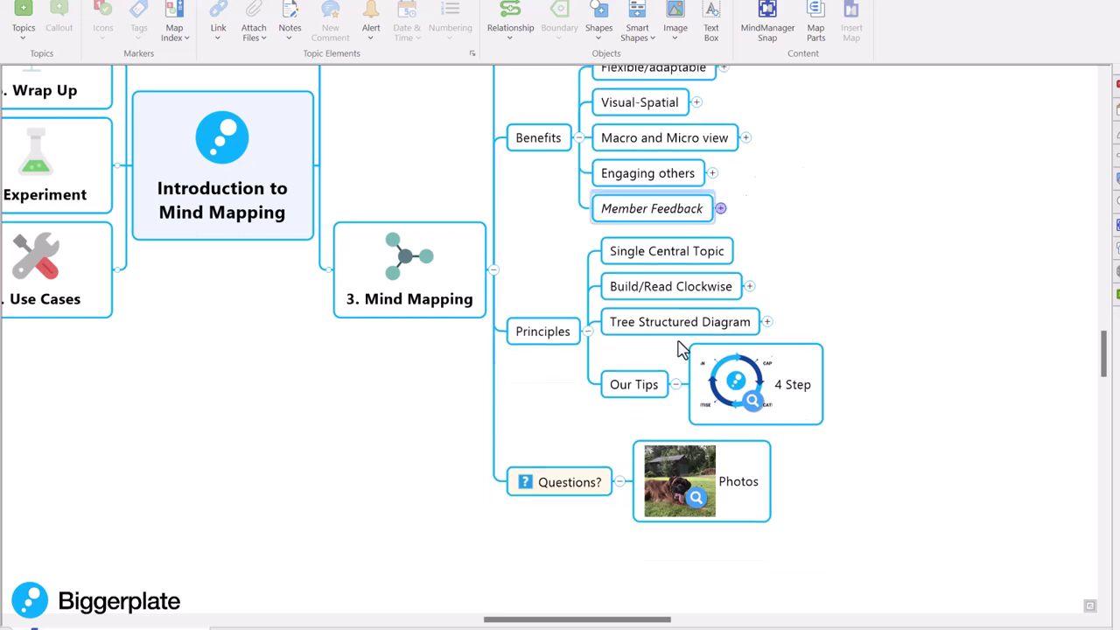
pyautogui.click(675, 385)
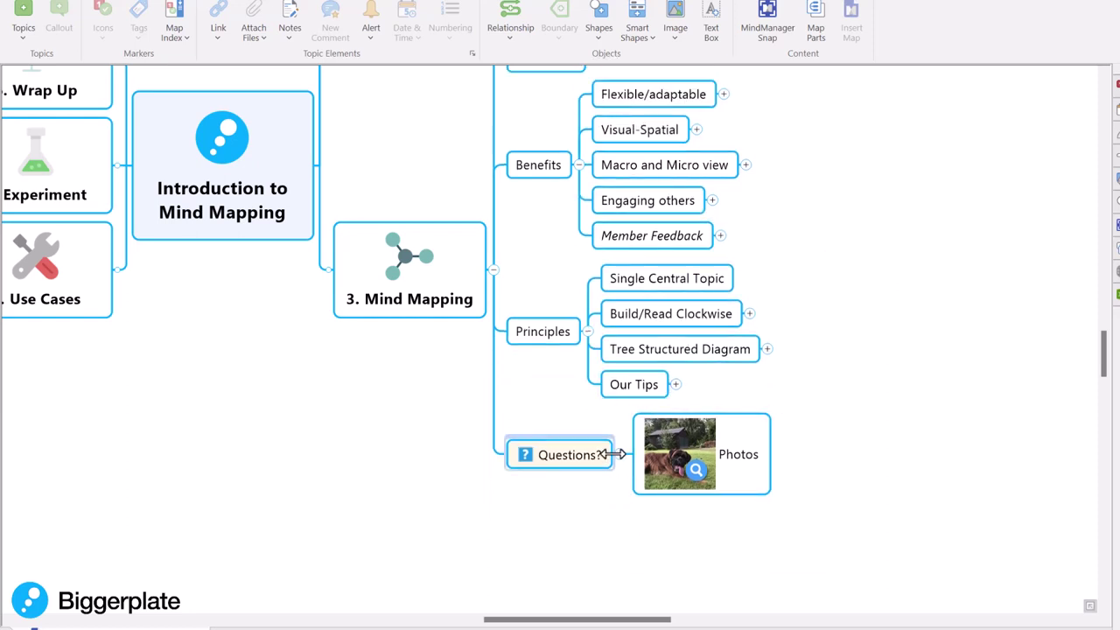
pyautogui.click(620, 456)
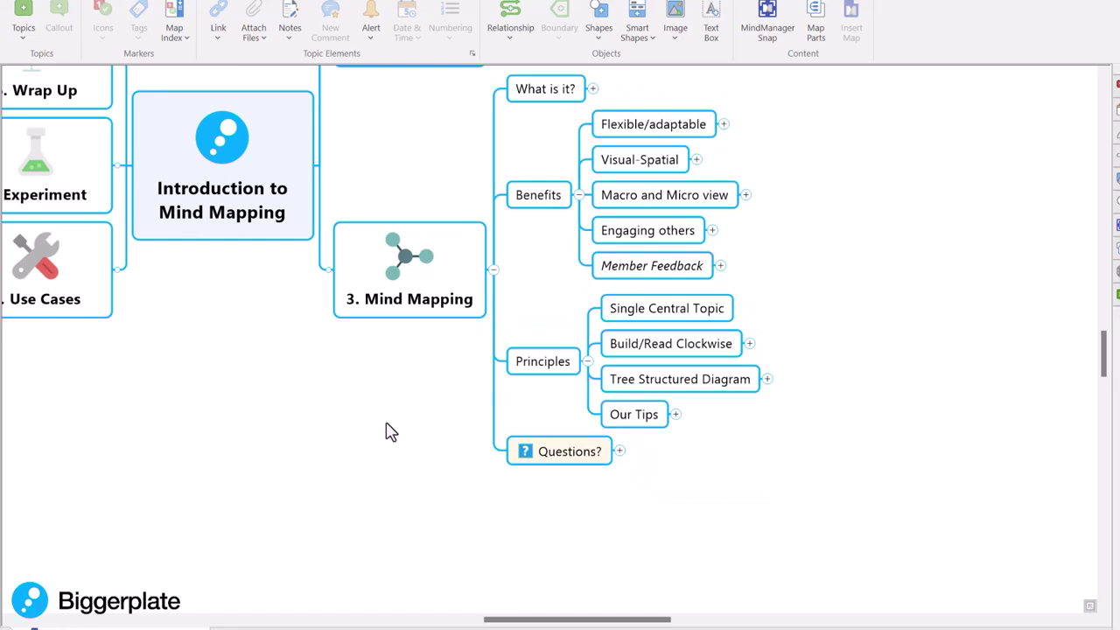
pyautogui.moveTo(391, 431); pyautogui.dragTo(644, 549)
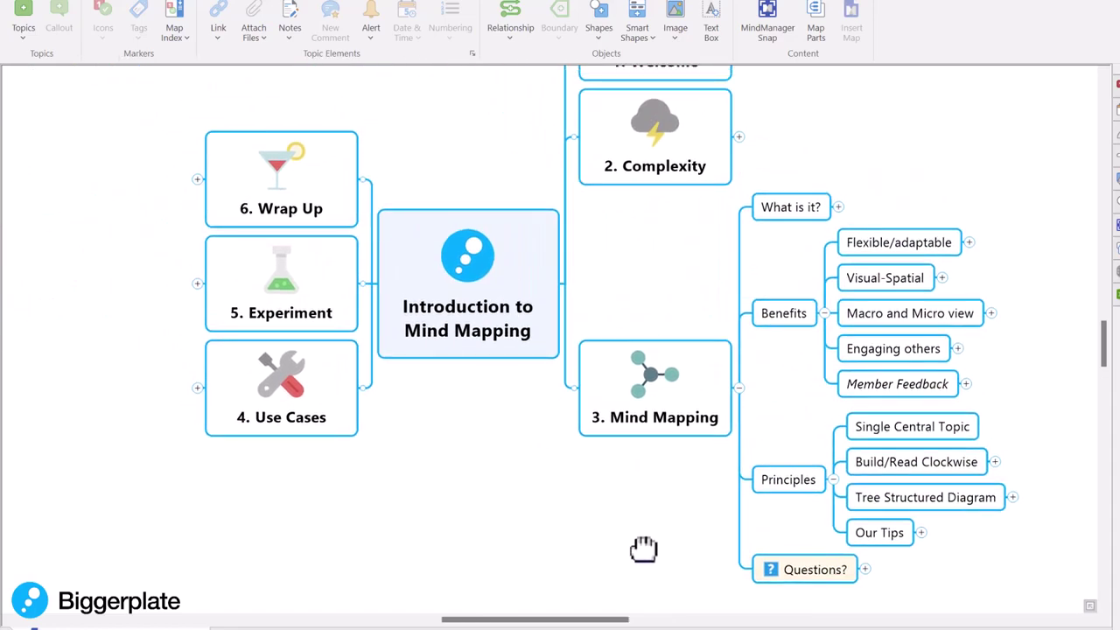